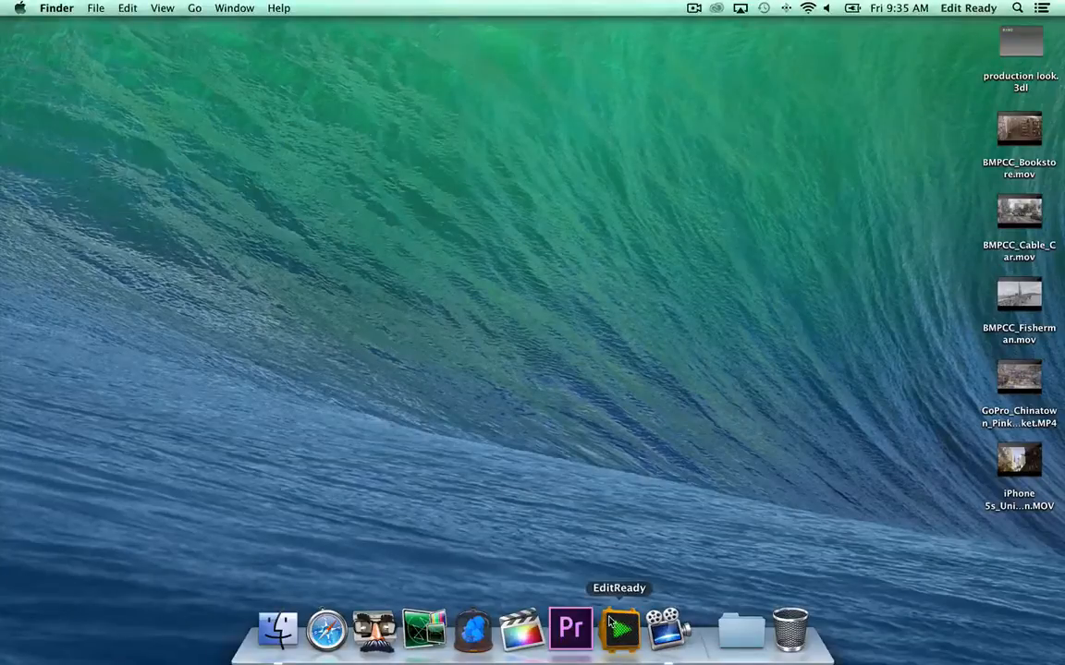
Launch EditReady from the Dock so its empty clip window is ready
click(618, 628)
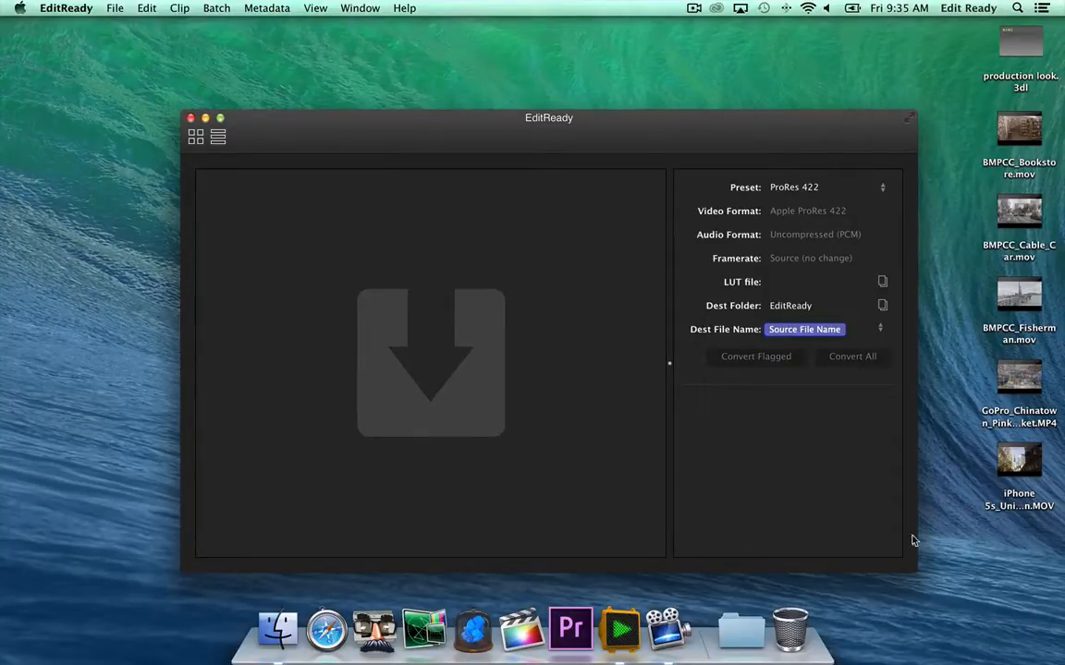
Drag the five desktop movie files into the clip grid and select the three BMPCC clips
drag(951, 550, 1059, 100)
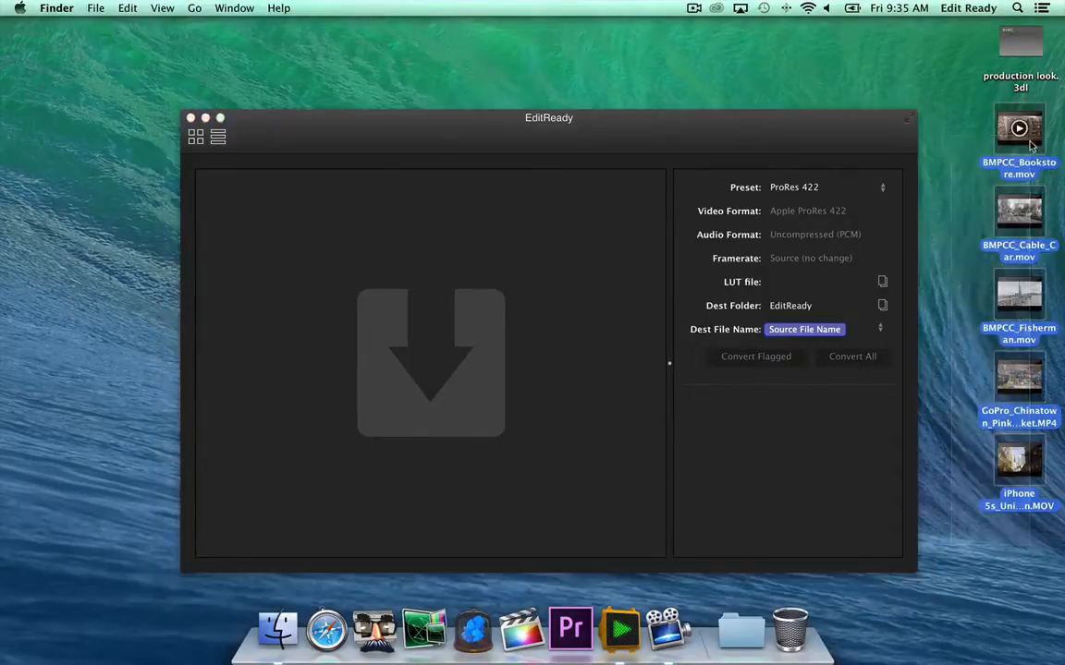
drag(1018, 129, 546, 277)
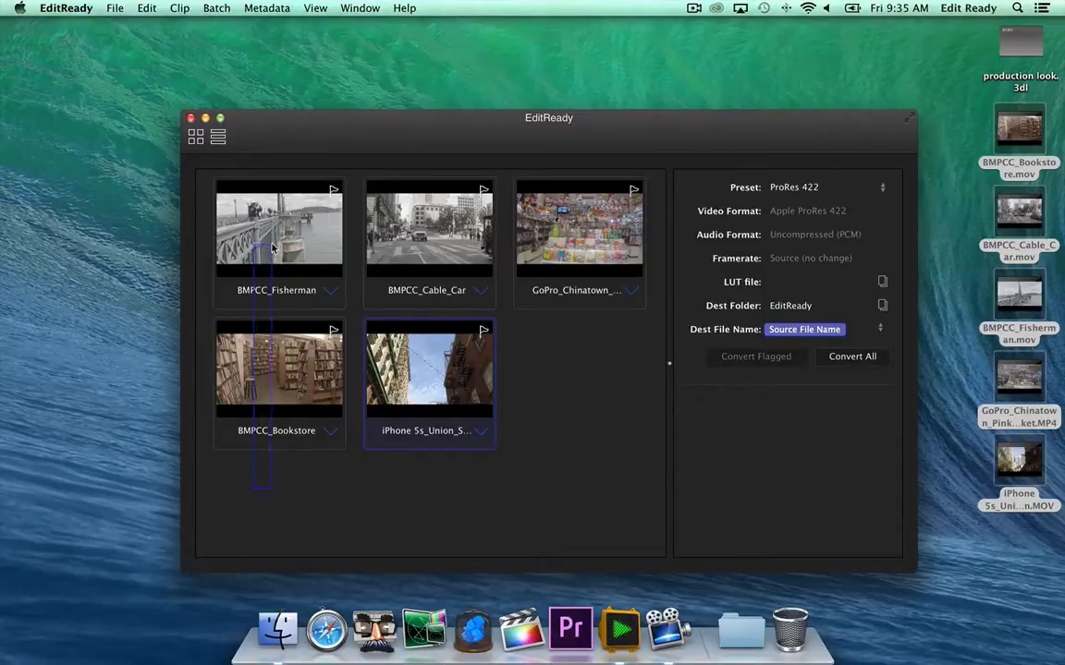
drag(255, 492, 273, 250)
Flag the three BMPCC clips and set their Clip > Reel metadata to A Camera
click(180, 8)
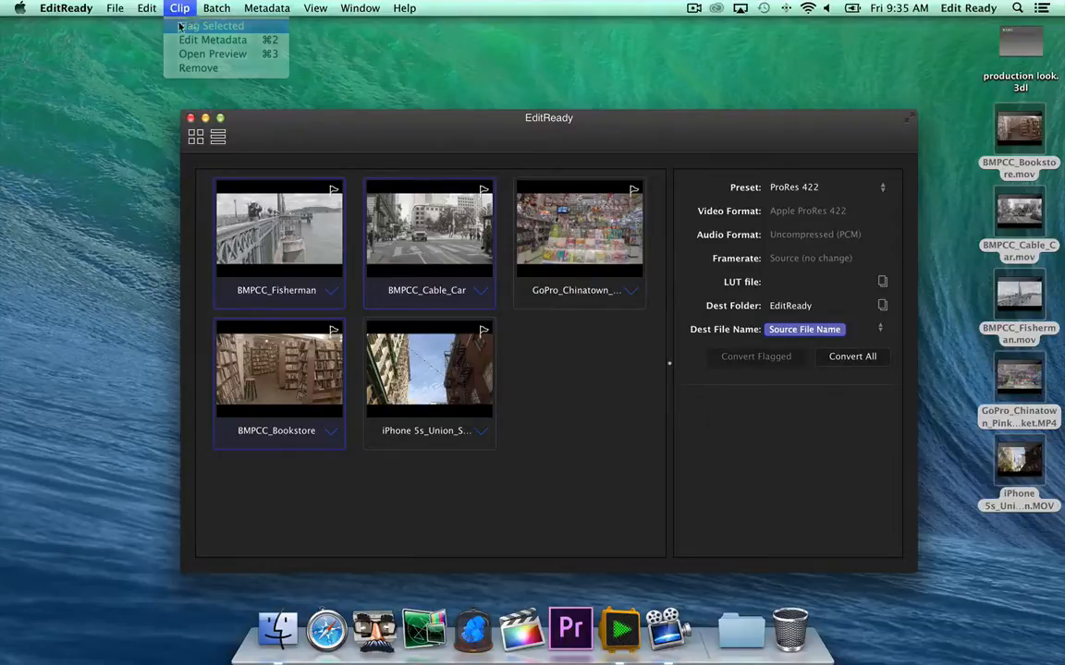
click(257, 8)
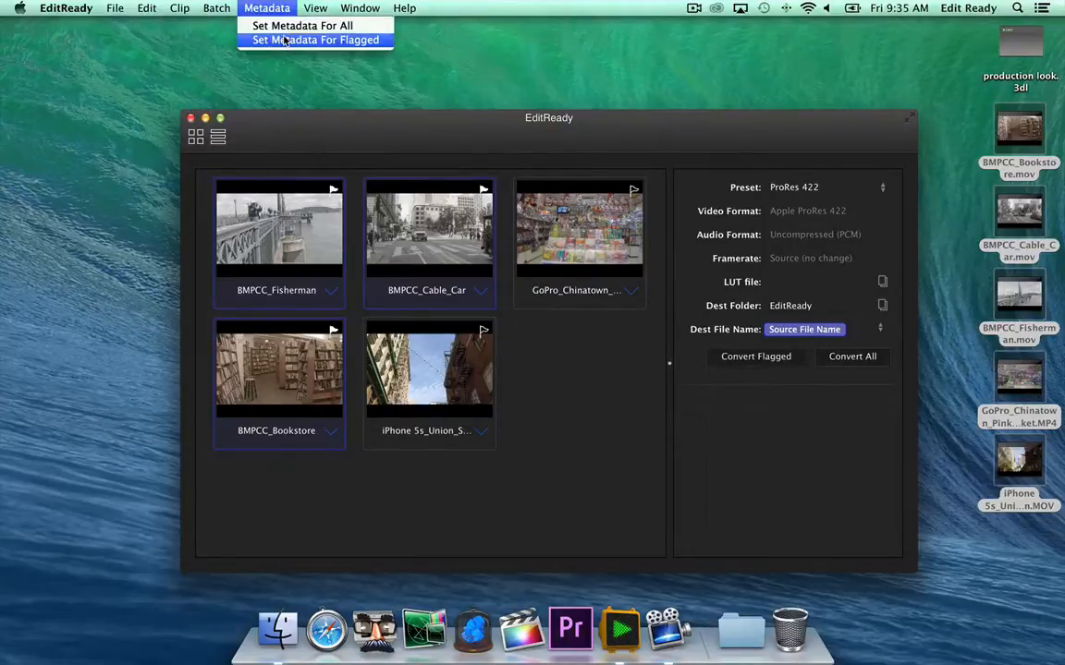
click(285, 41)
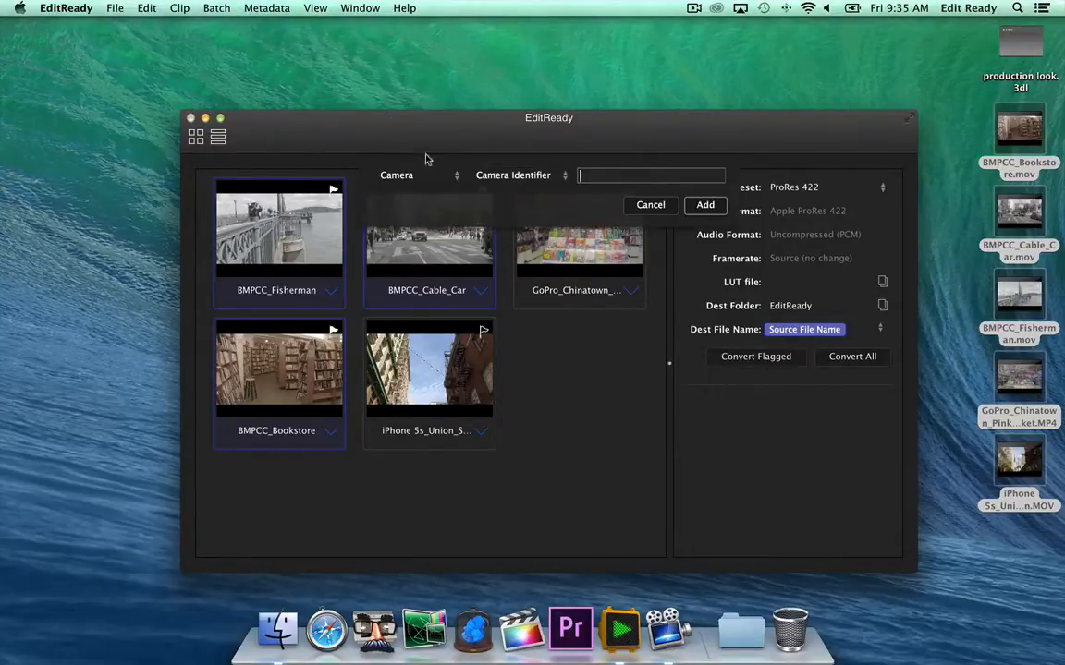
click(451, 178)
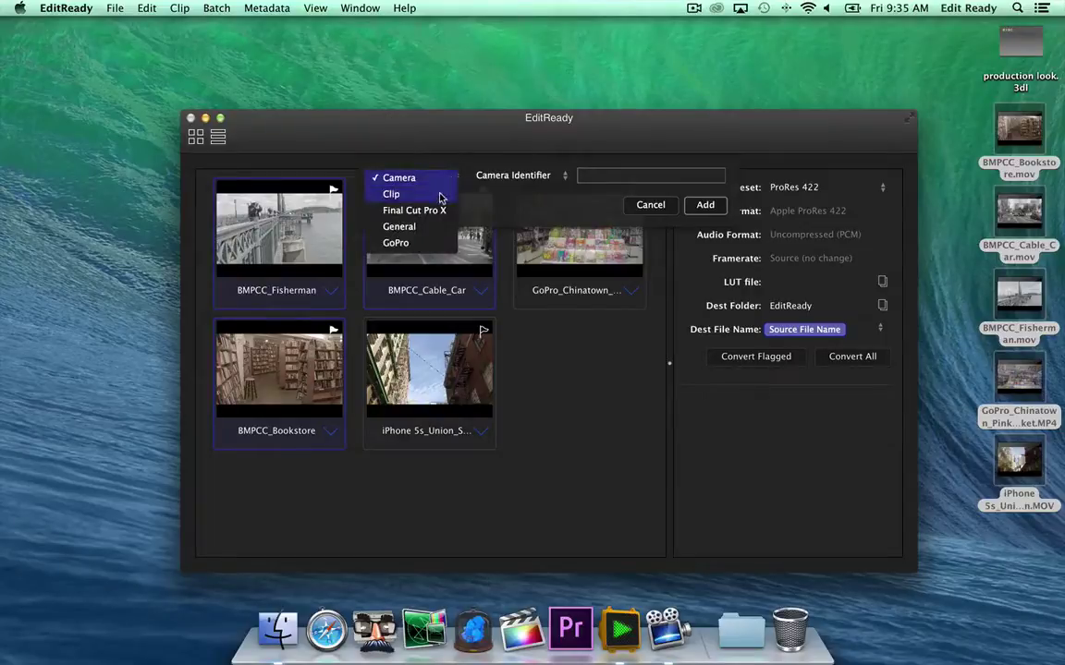
click(504, 175)
click(492, 243)
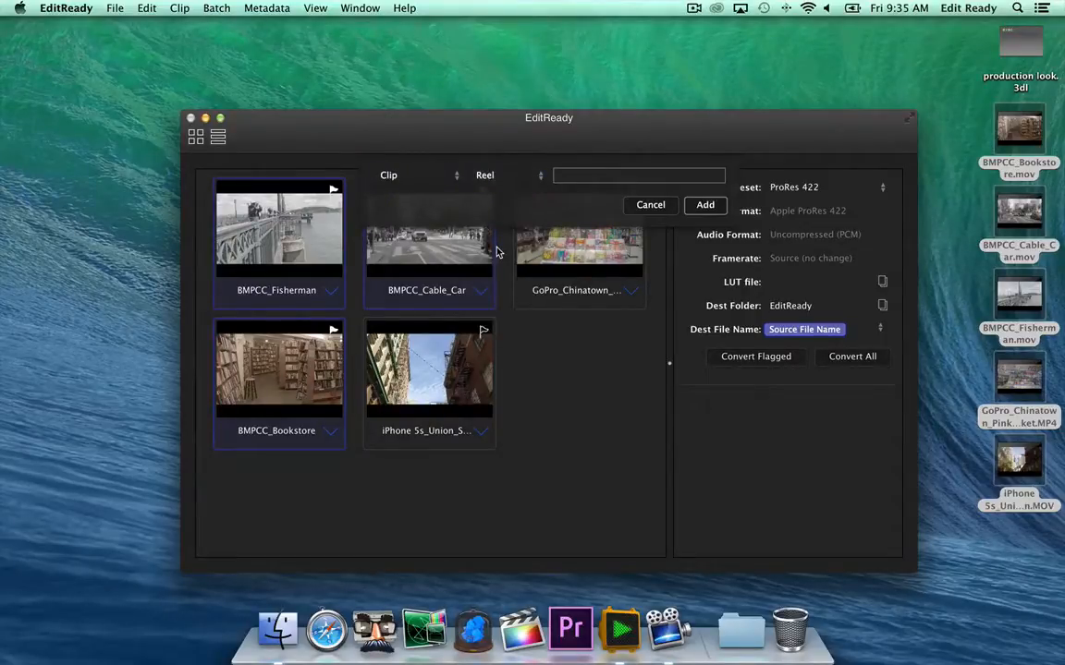
text(Camera)
key(Return)
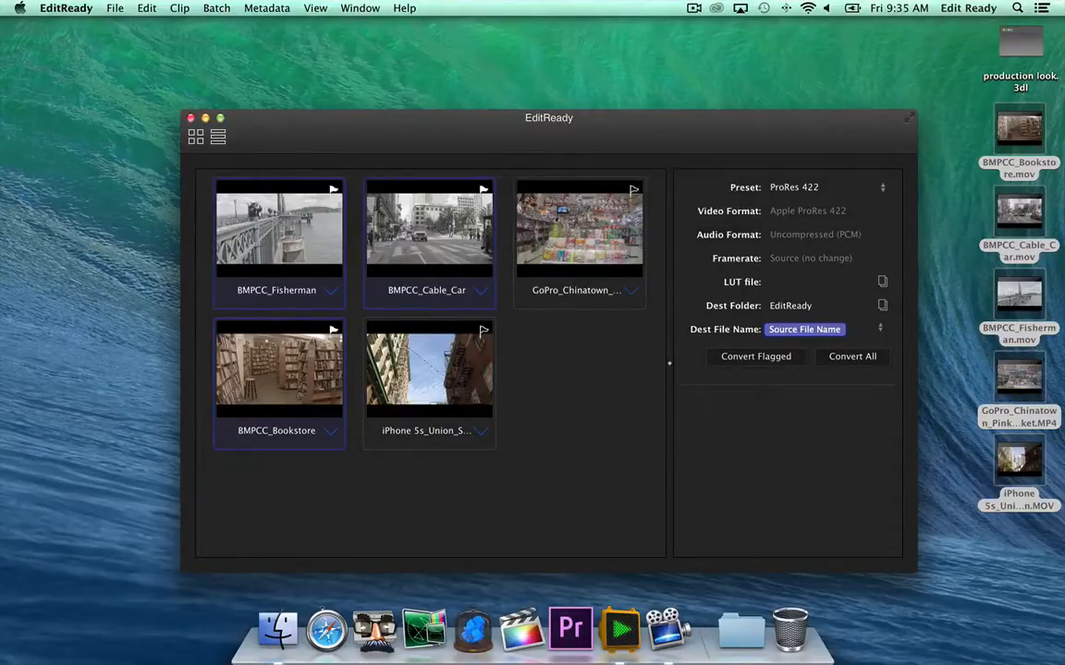
Unflag the BMPCC clips and flag the GoPro and iPhone clips instead
click(179, 8)
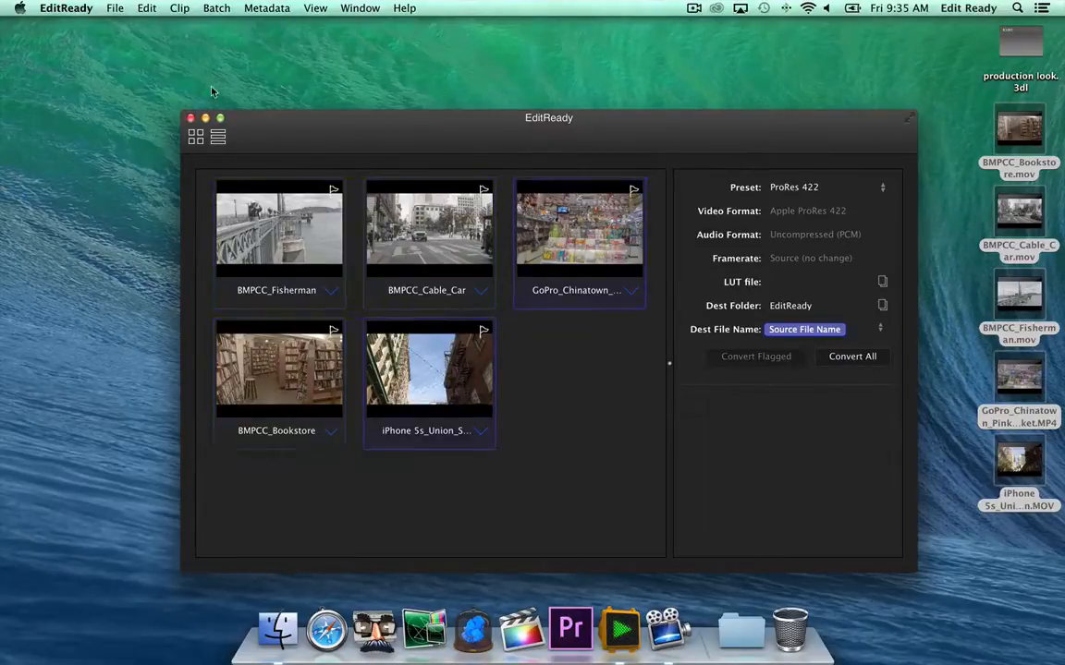
click(179, 7)
click(194, 24)
Set the flagged GoPro and iPhone clips' Clip > Reel metadata to B Camera
click(267, 8)
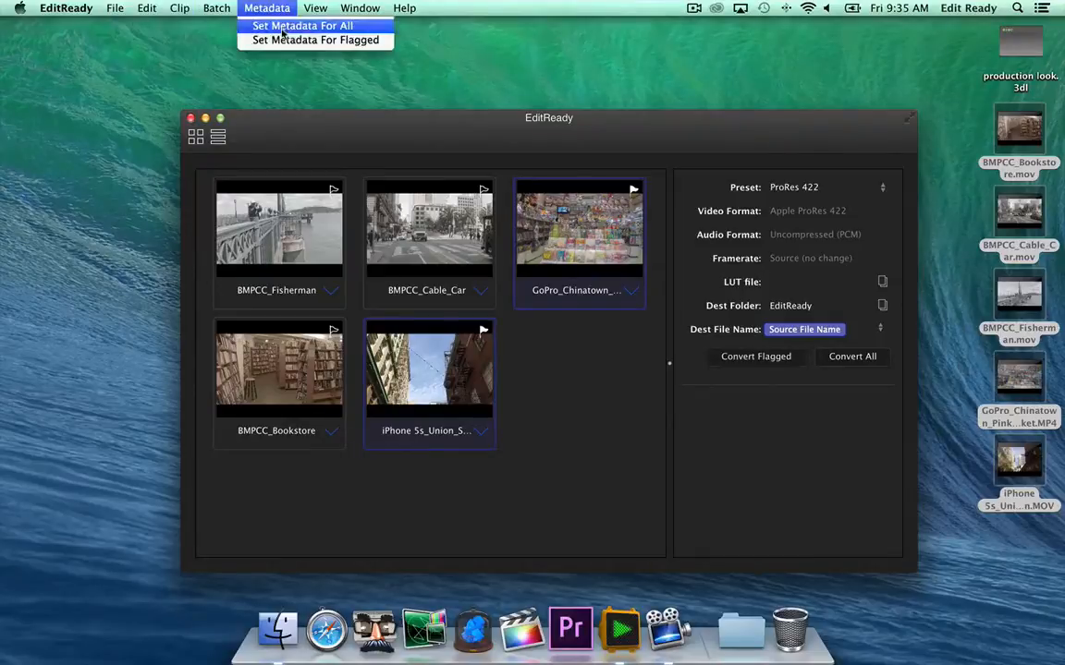
click(399, 174)
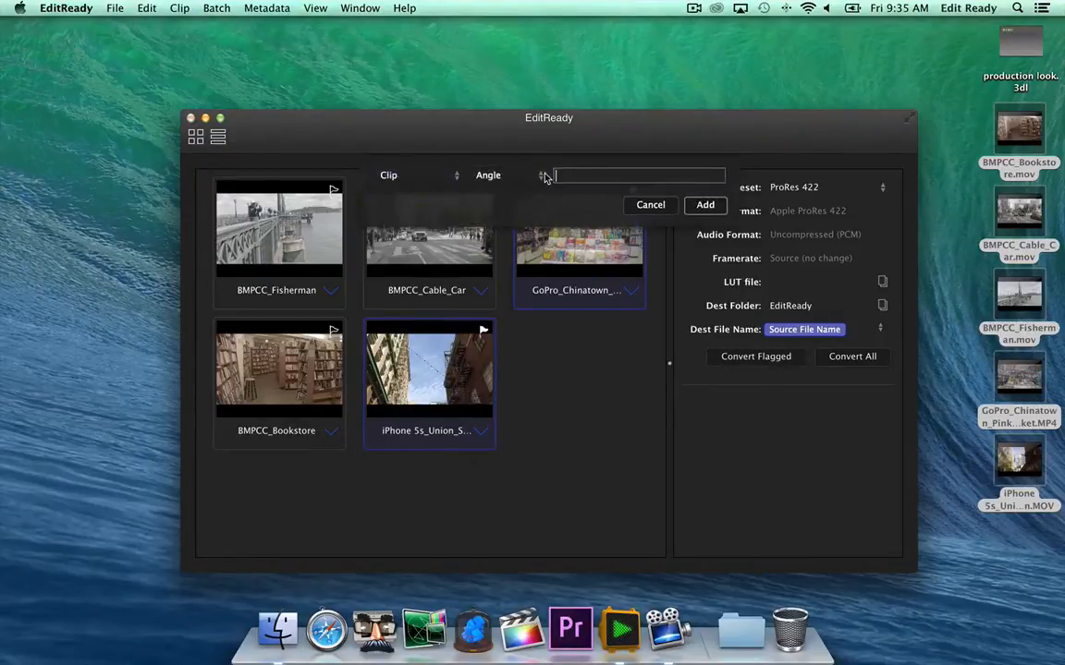
click(504, 177)
click(518, 242)
text(B Ca)
text(mera)
key(Return)
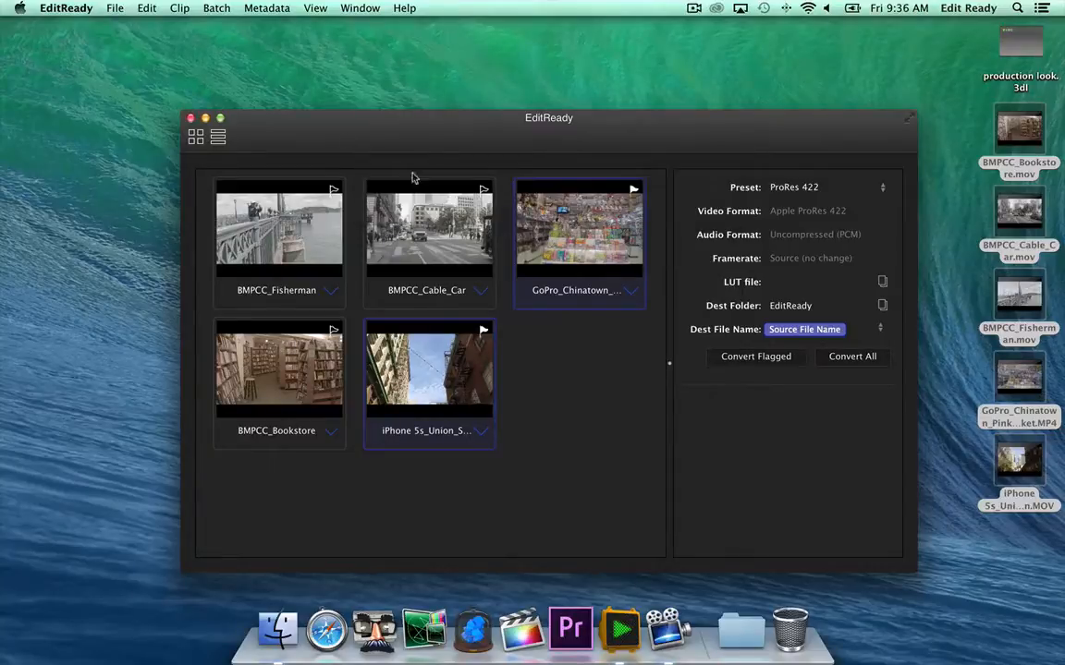
Unflag the clips and bring up metadata editing for the BMPCC_Fisherman clip
click(177, 9)
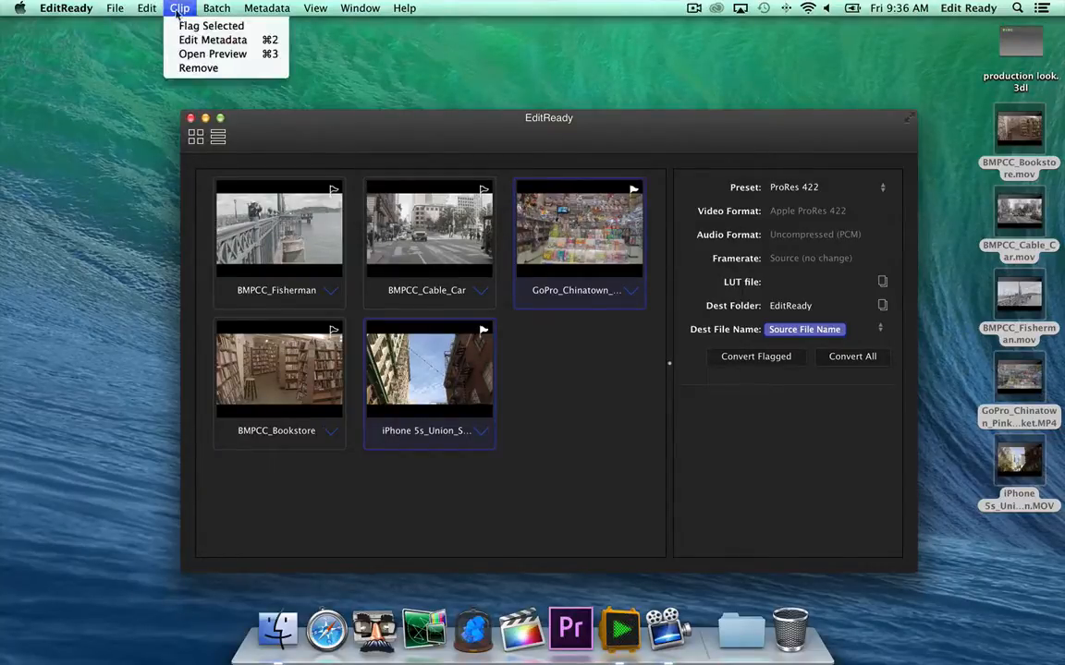
click(210, 25)
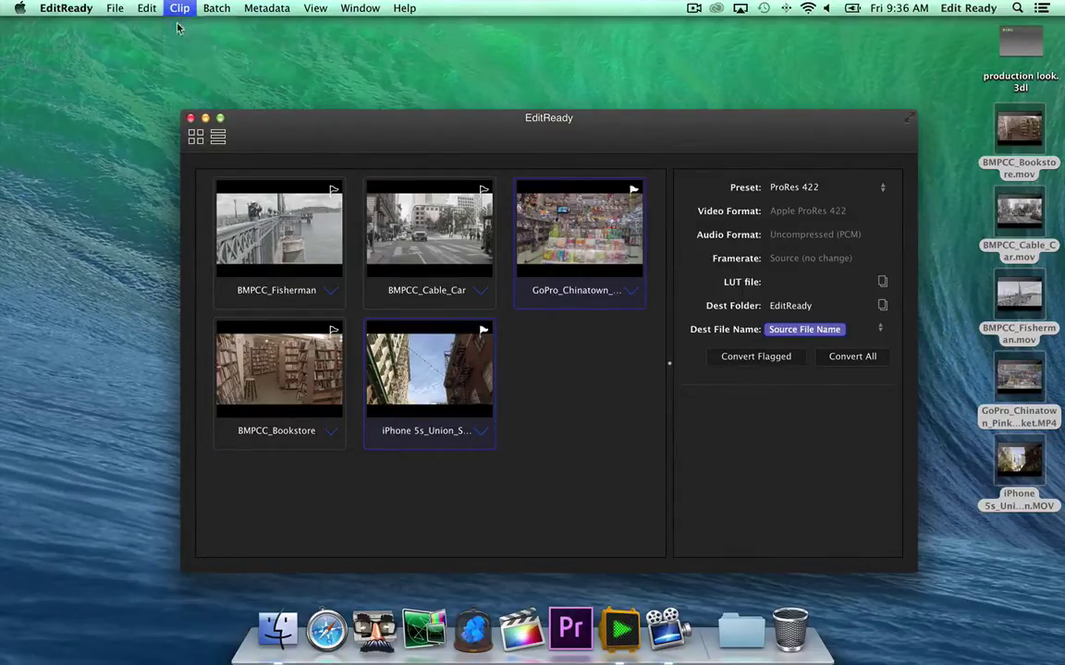
click(266, 240)
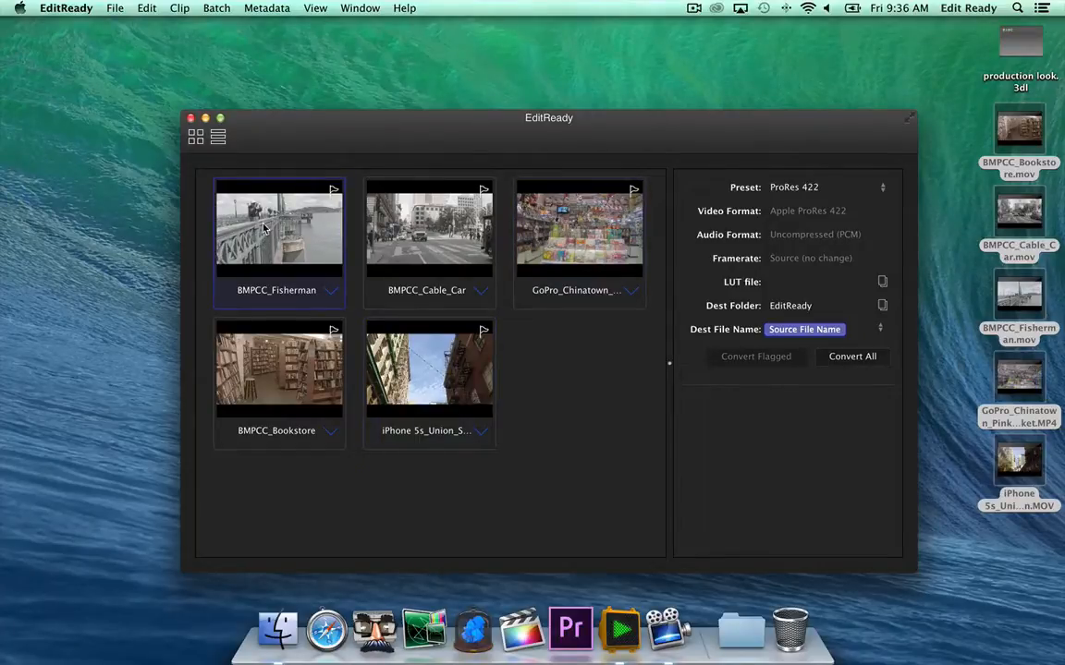
click(168, 9)
click(198, 41)
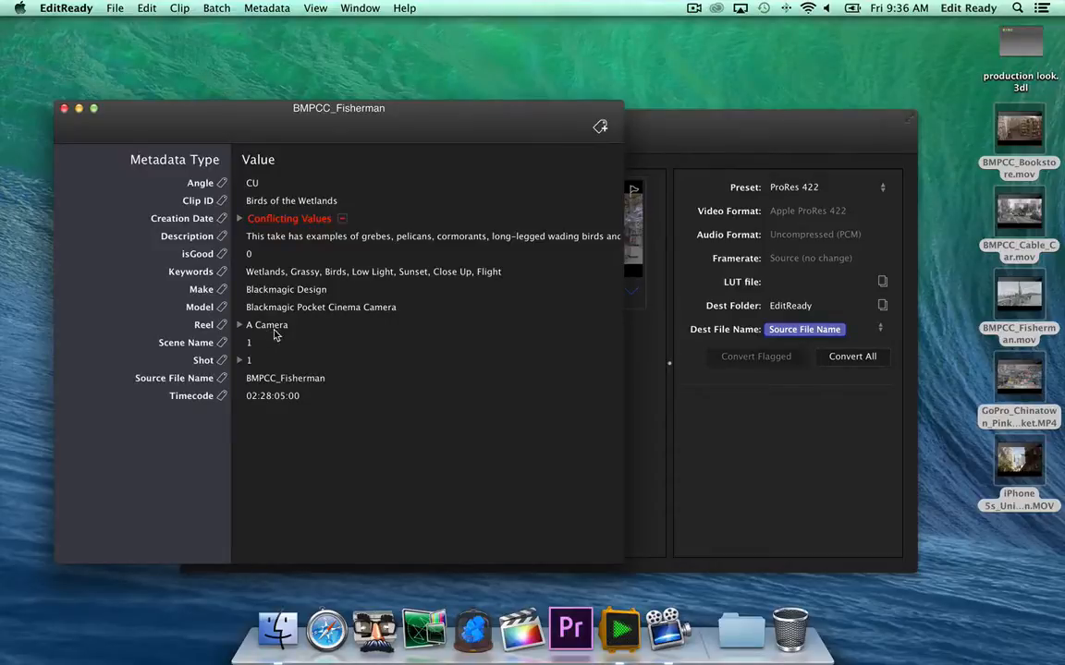
Delete the Keywords, Description and Clip ID rows and change Angle from CU to MS
click(273, 277)
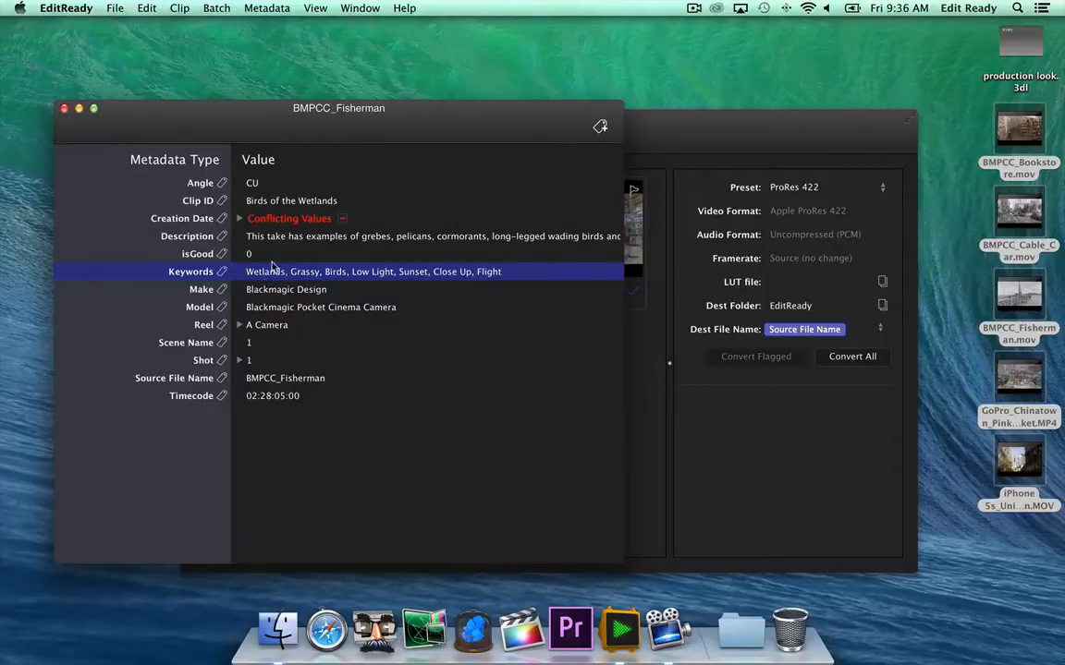
click(268, 237)
key(Delete)
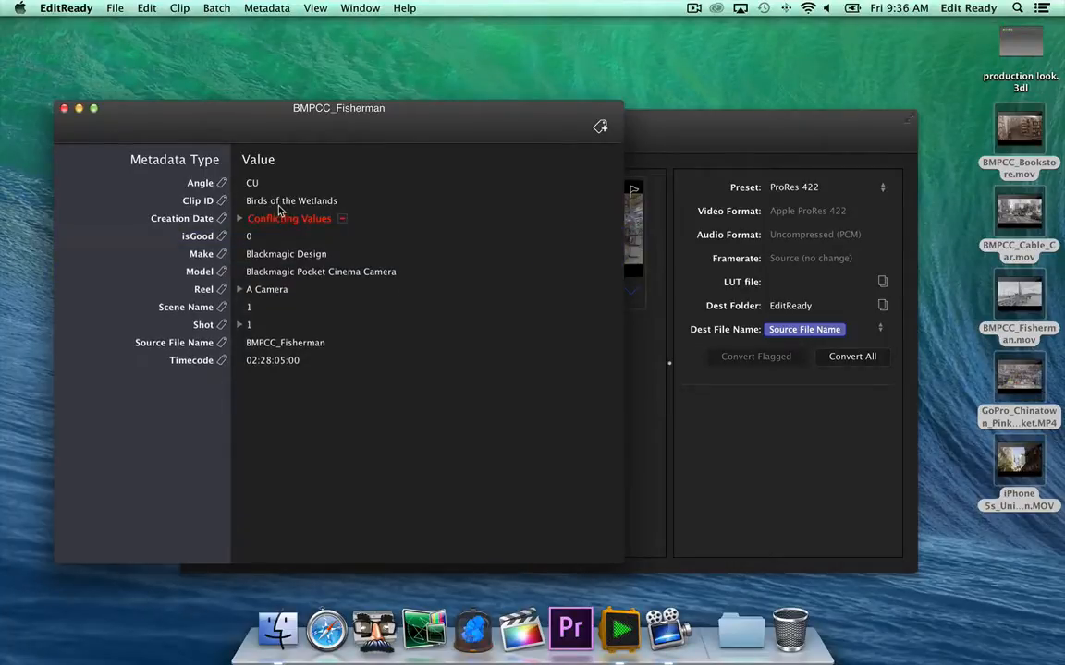
click(252, 195)
key(Delete)
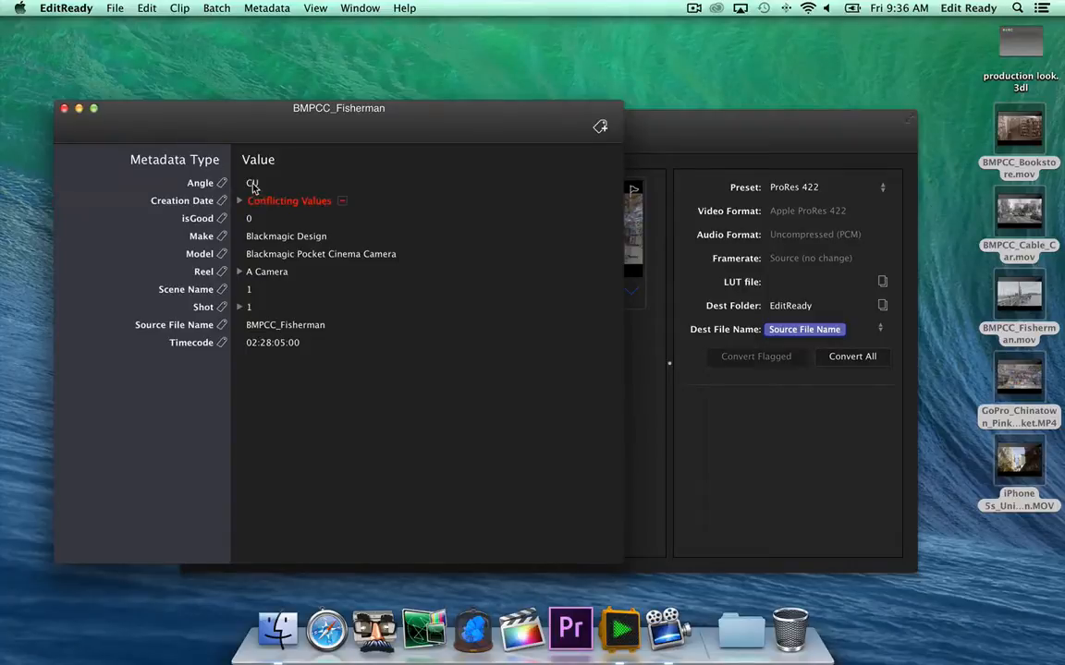
click(253, 187)
click(257, 187)
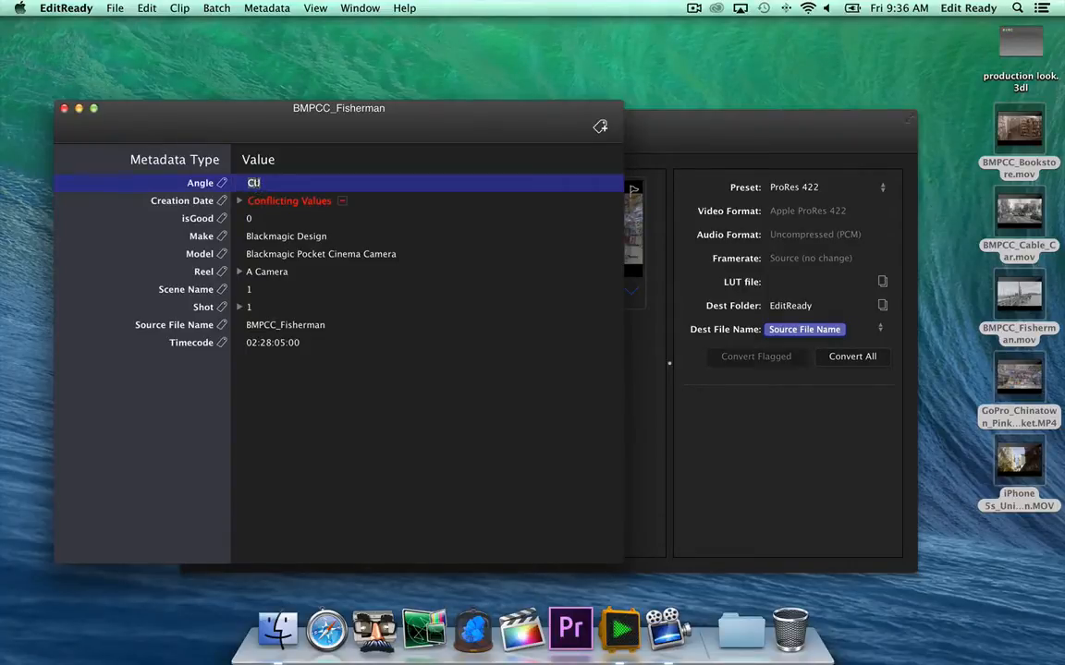
text(MS)
key(Return)
Resolve the conflicting Creation Date to the QuickTime value 4/2/14, 5:28:05 AM and close the metadata window
click(239, 201)
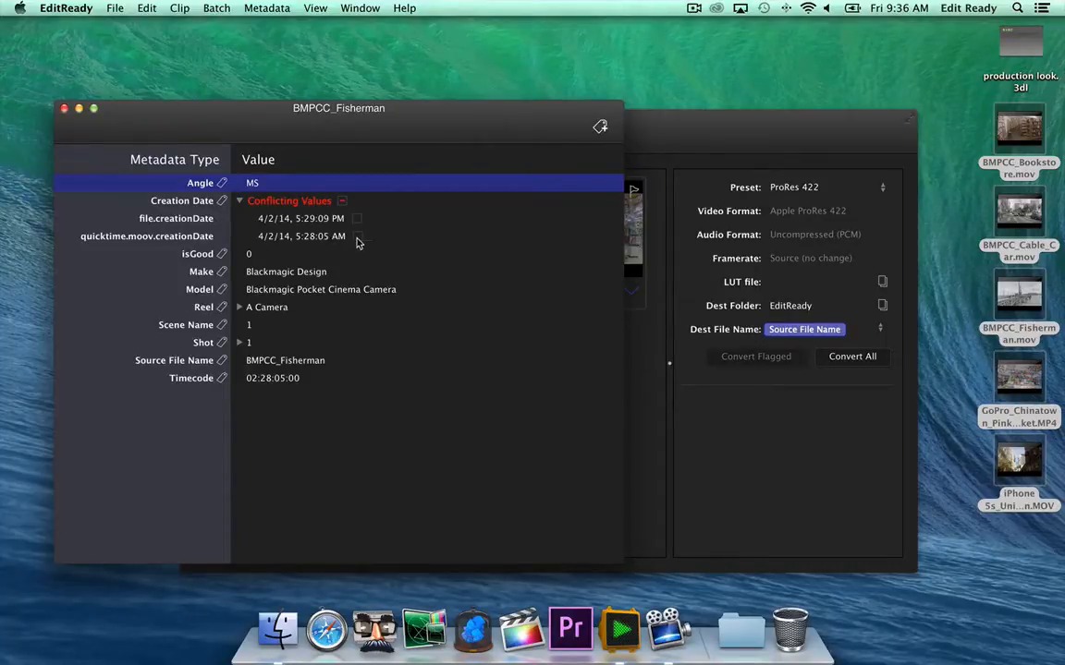
click(359, 237)
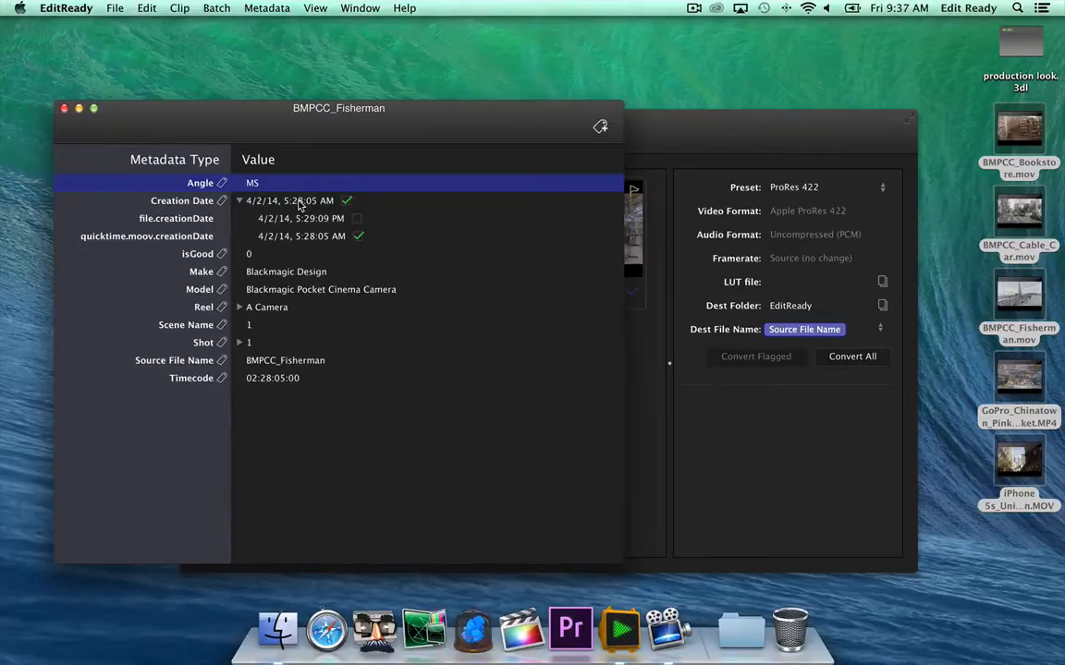
click(64, 109)
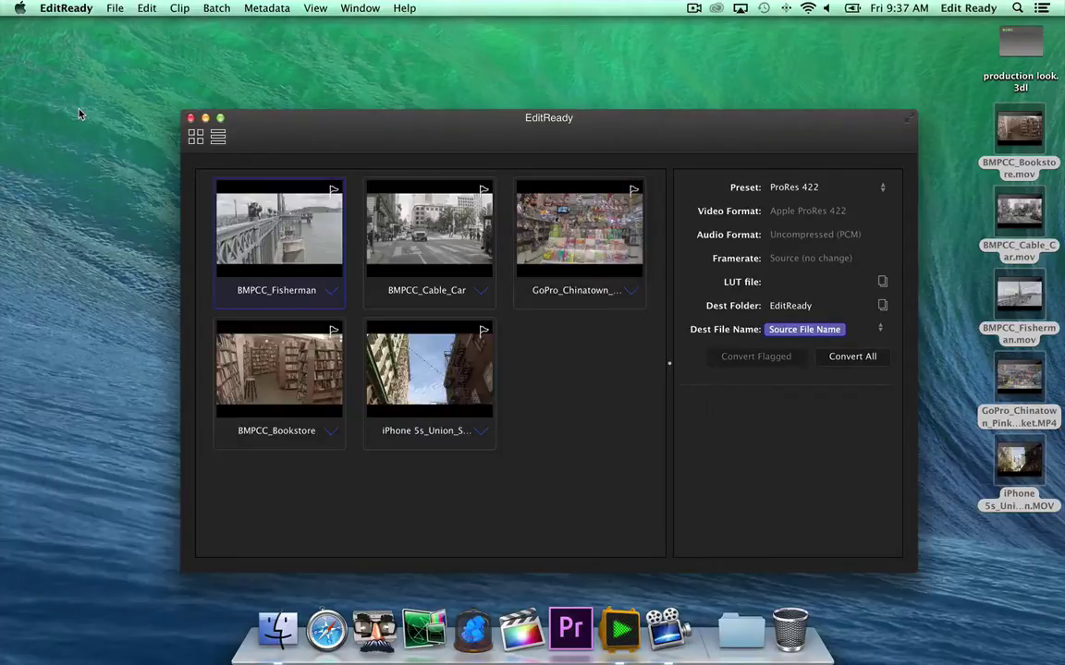
Open a playback preview of the BMPCC_Fisherman clip via Clip > Open Preview
click(180, 8)
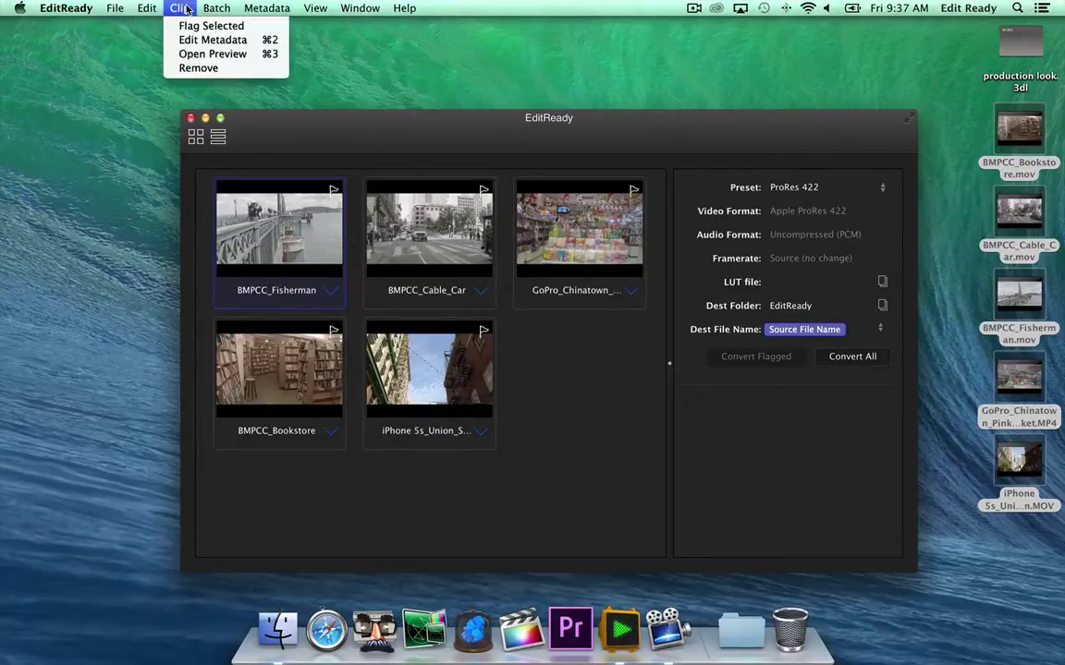
click(211, 53)
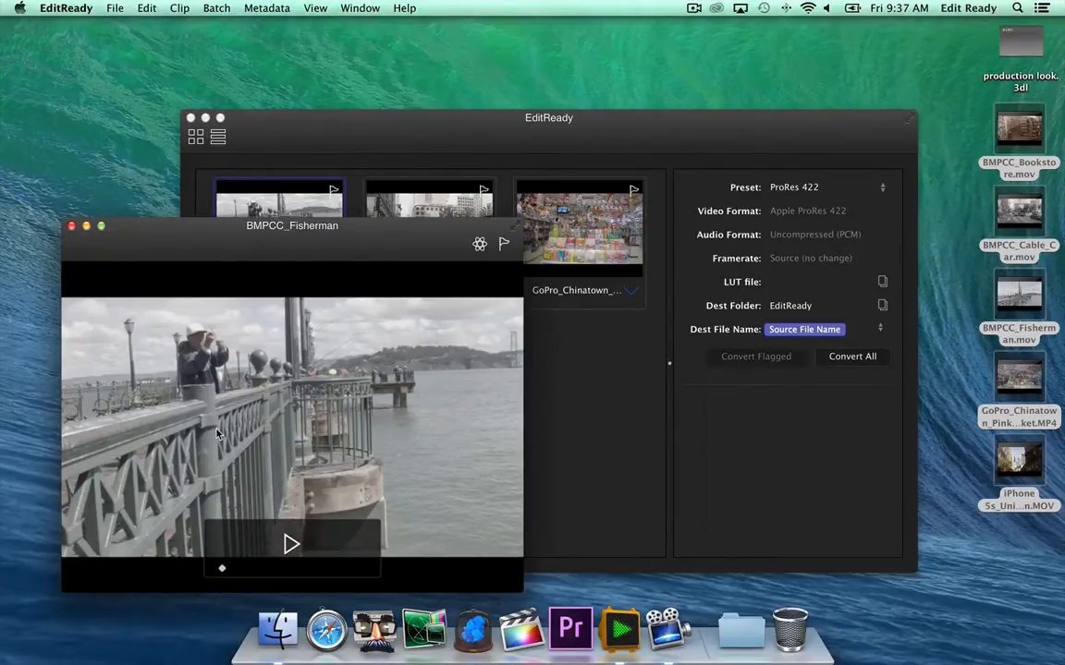
Play the Fisherman preview through the production look.3dl LUT, then close the player
click(480, 246)
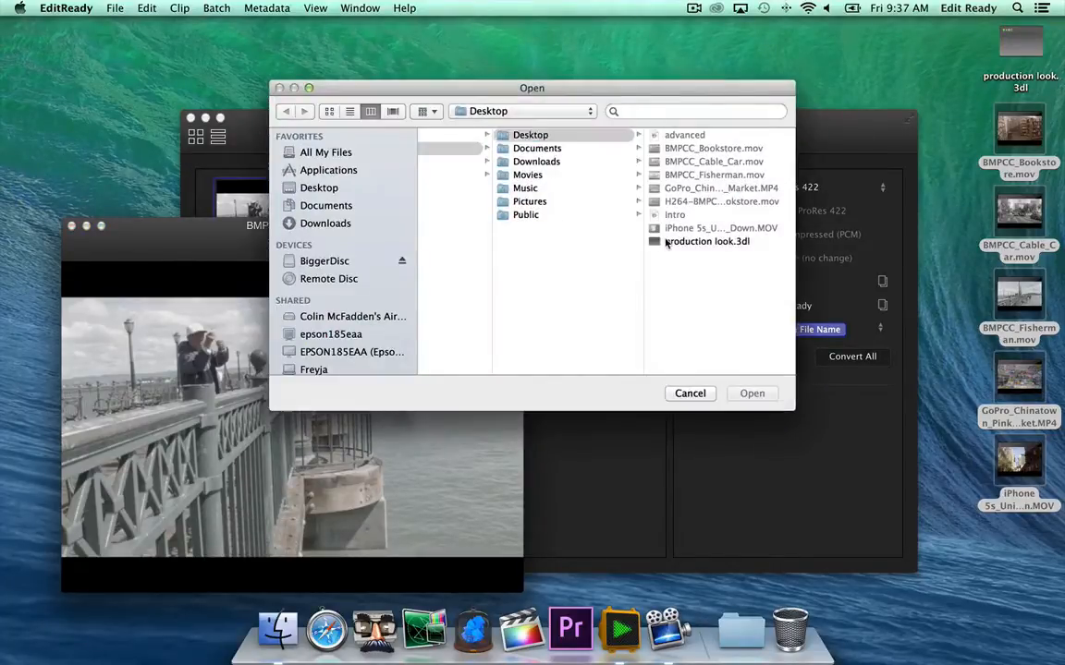
click(680, 241)
click(753, 393)
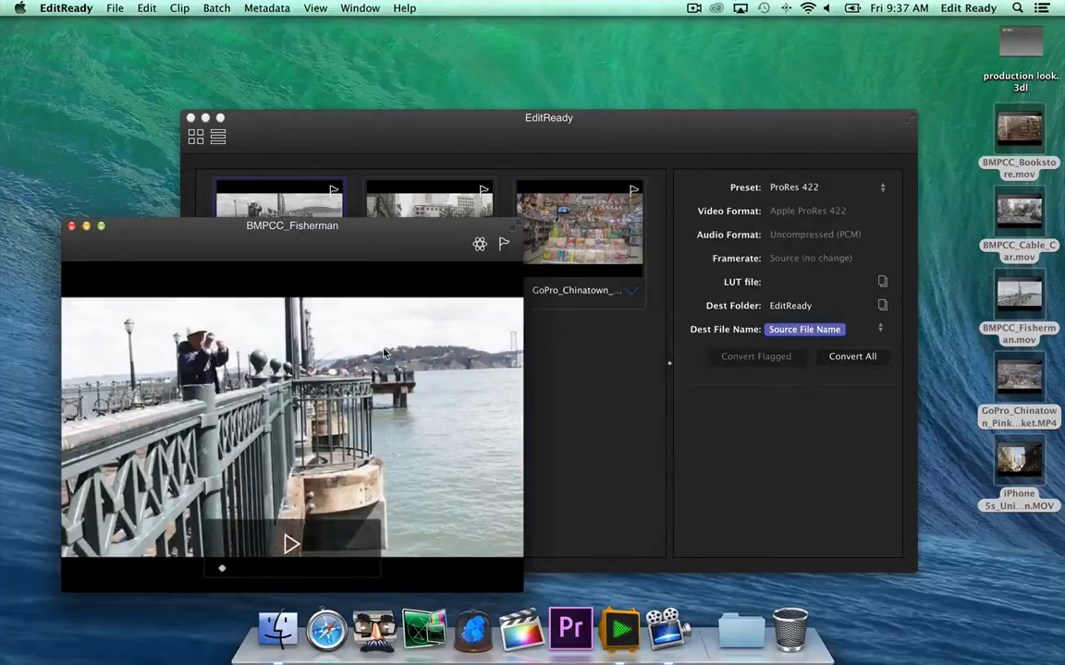
key(space)
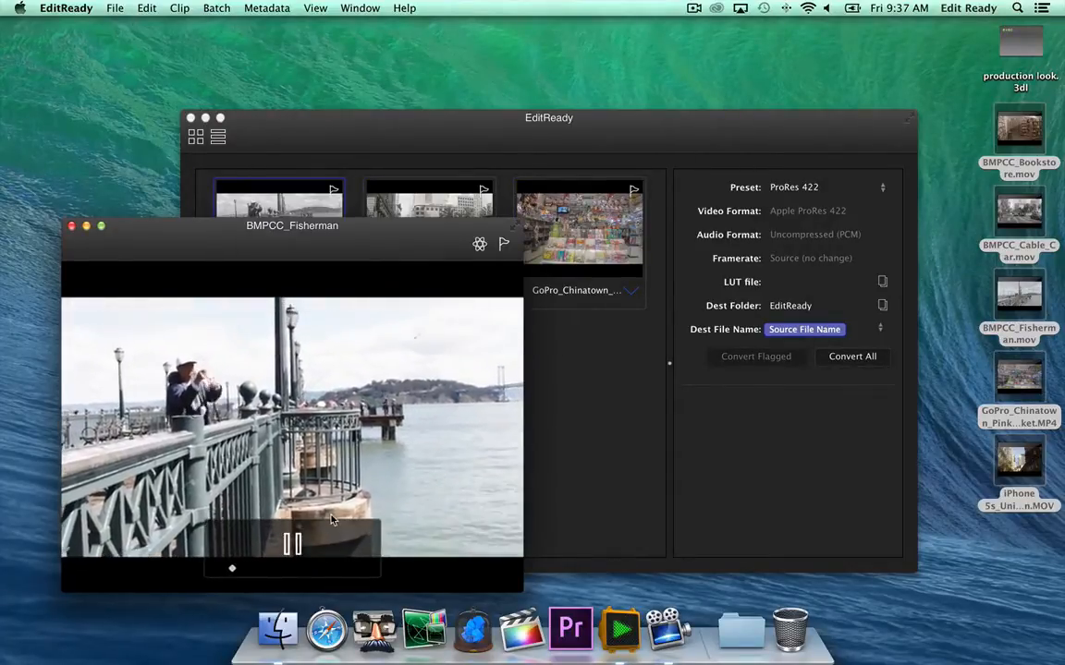
click(292, 545)
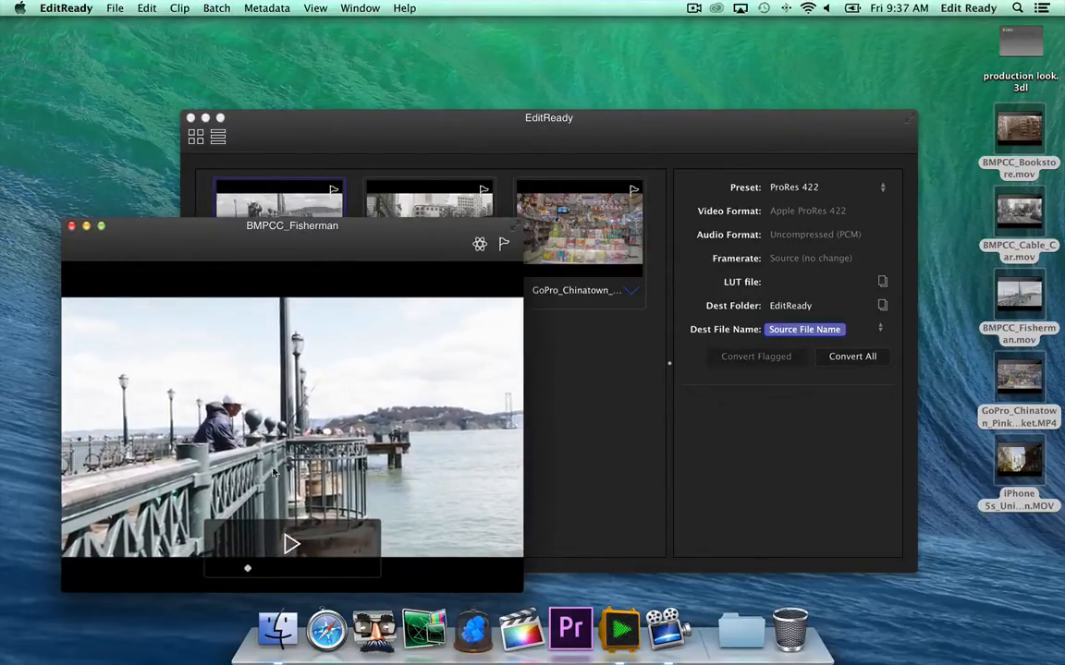
click(72, 226)
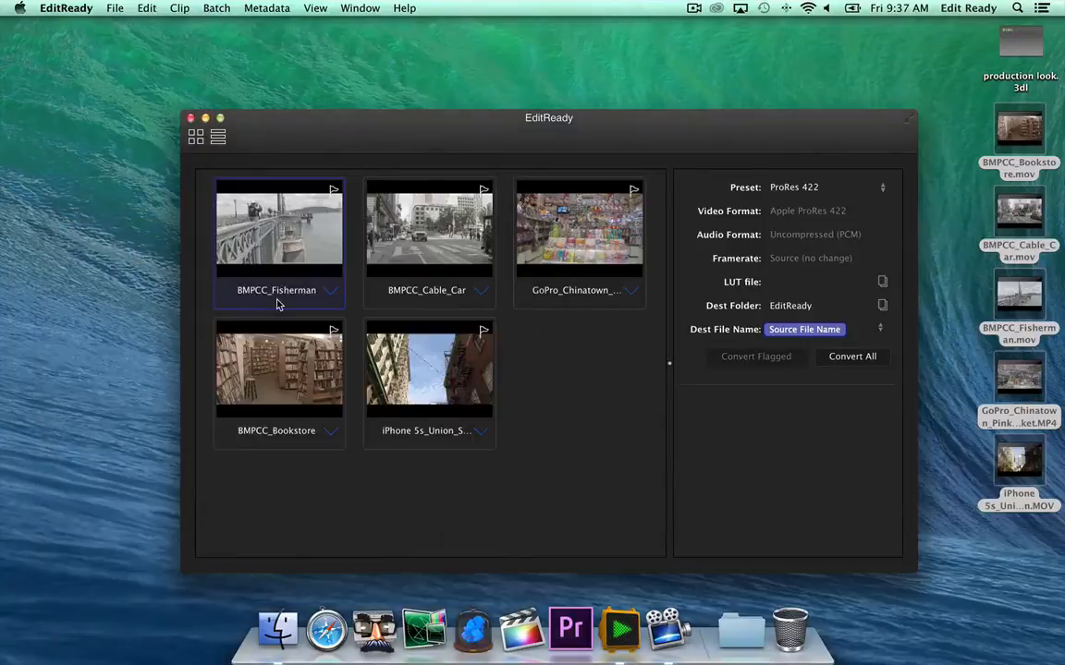
Flag the three BMPCC clips, choose the H.264 Output preset with production look.3dl as the LUT
super+click(388, 245)
click(179, 8)
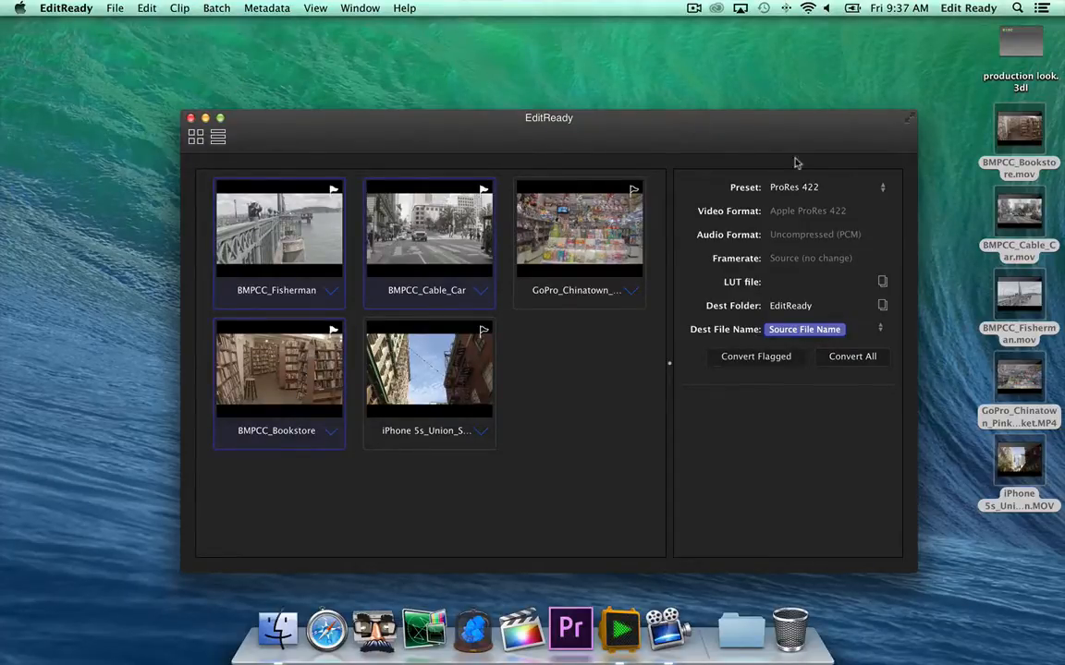
click(807, 186)
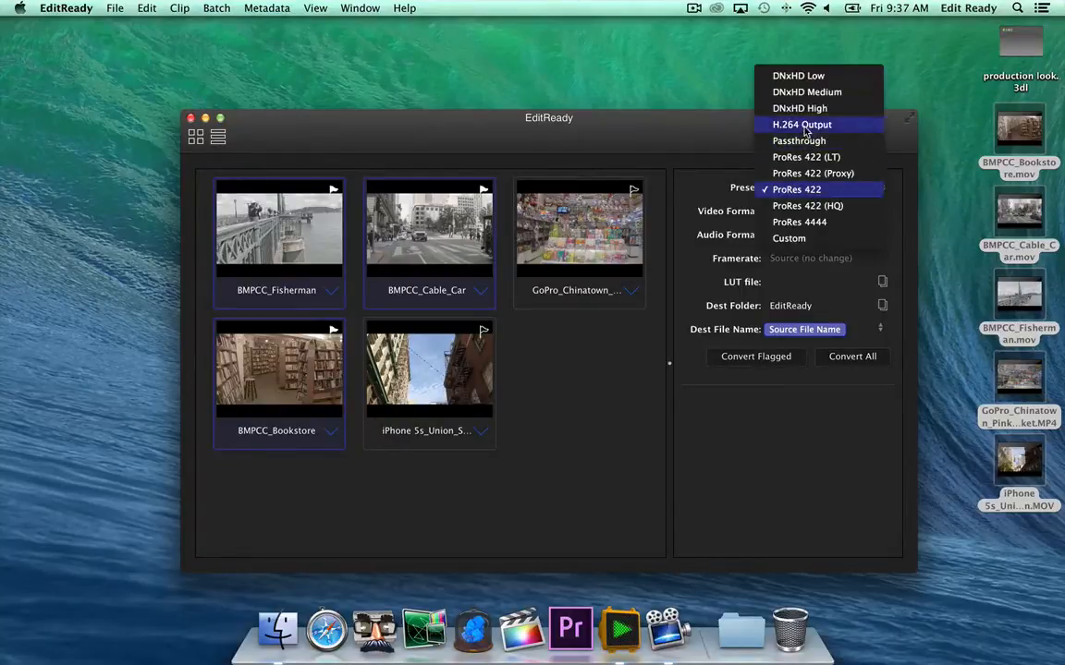
click(802, 125)
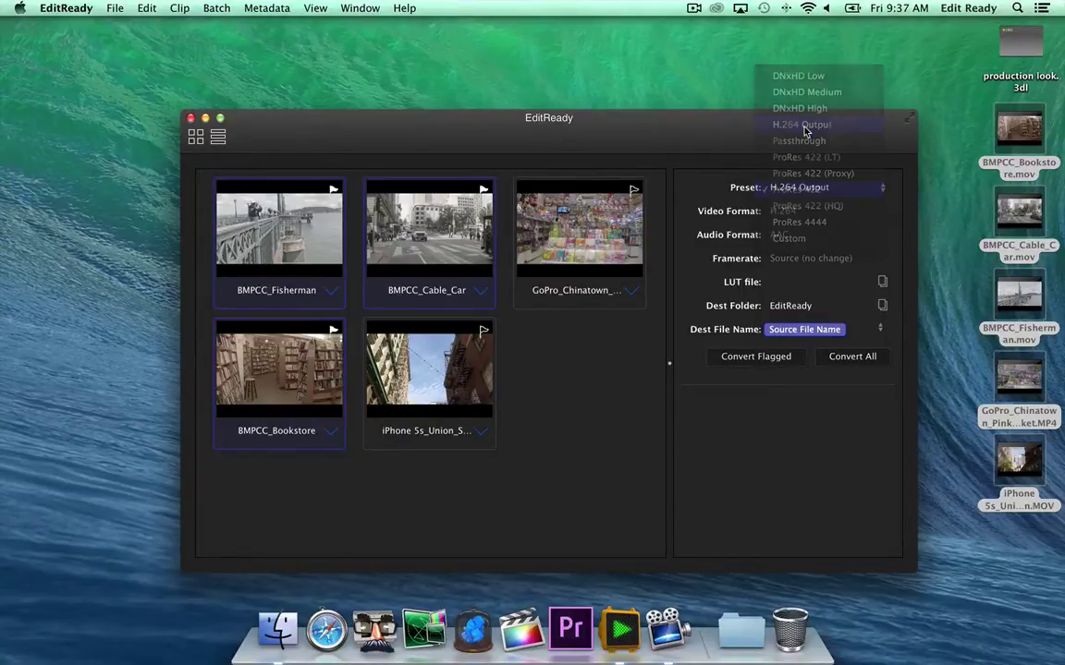
click(883, 282)
double_click(517, 242)
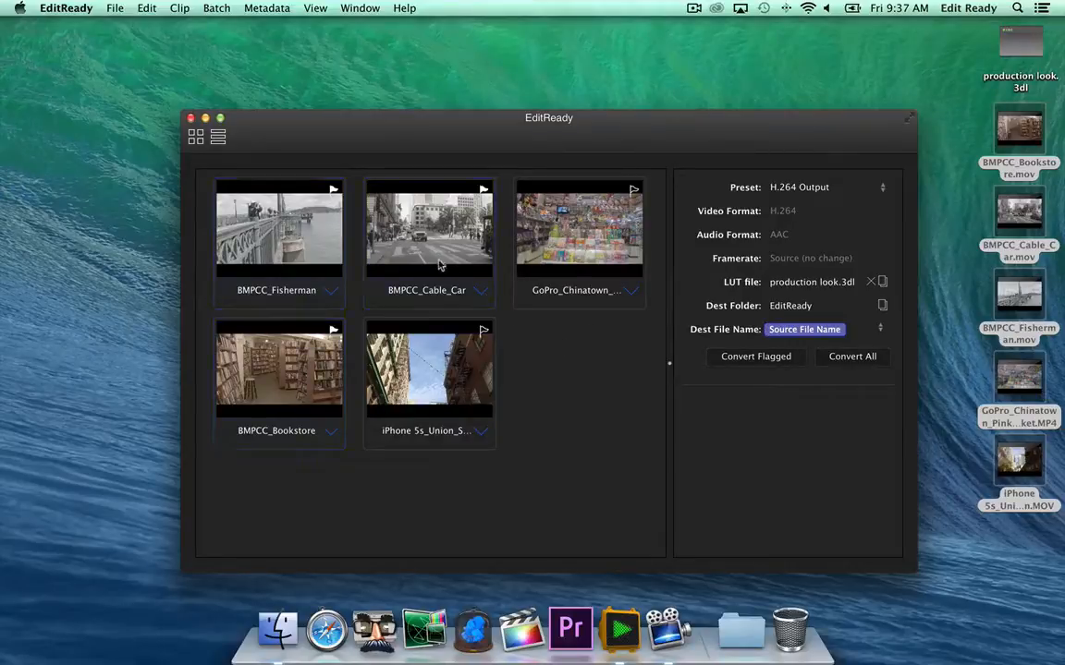
click(394, 231)
Build the destination name Reel-Daily-Source File Name and convert the three flagged clips
key(super+i)
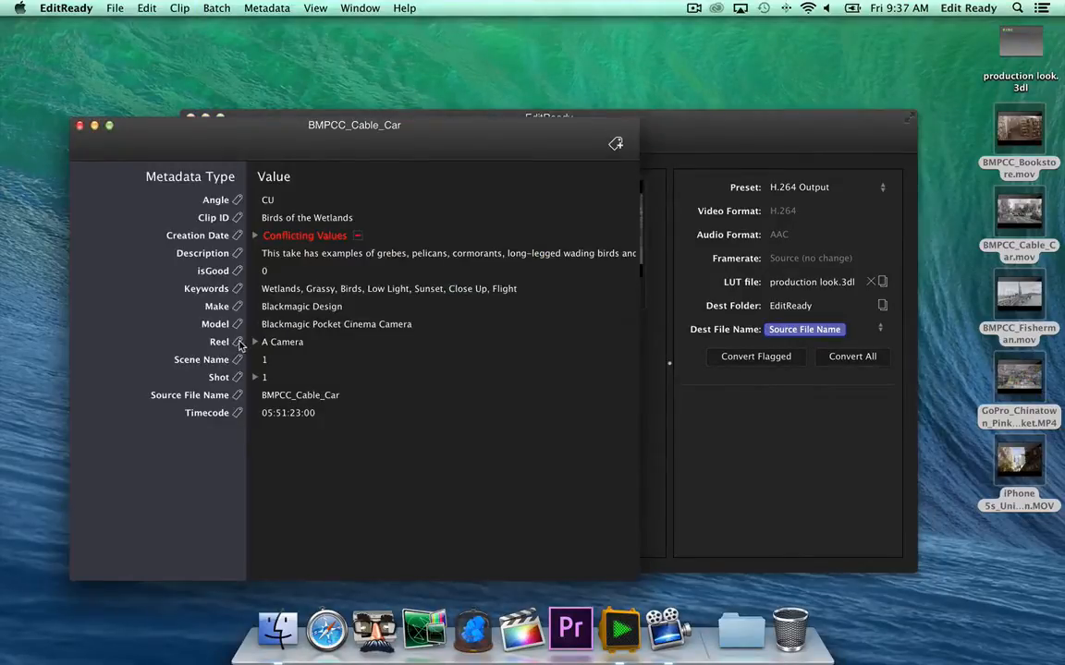
drag(238, 341, 766, 333)
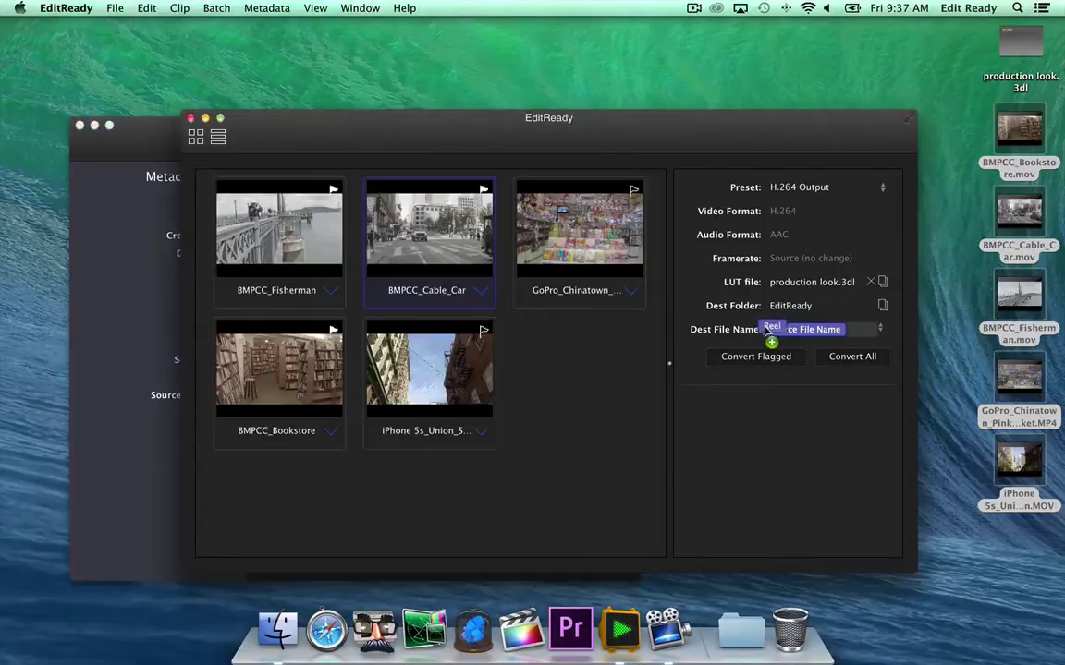
click(792, 333)
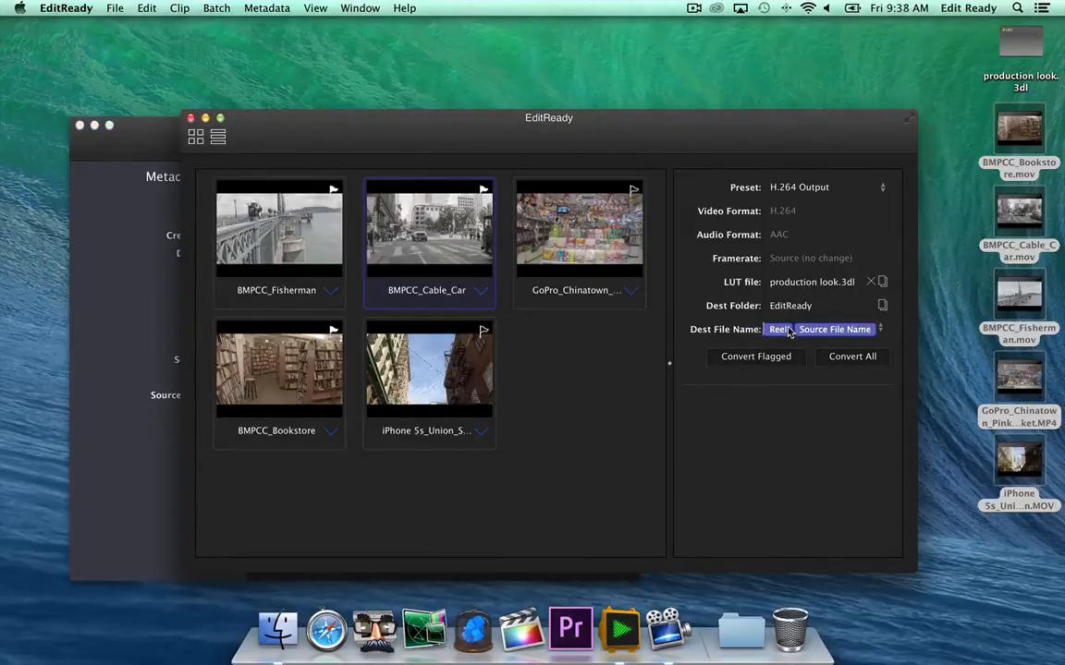
text(-D)
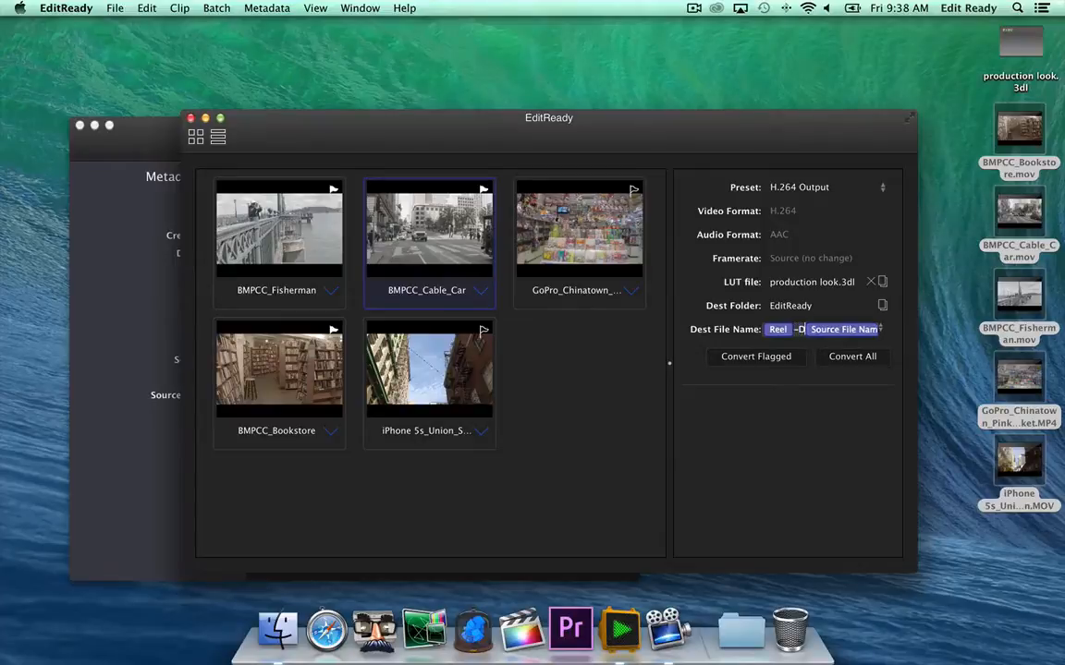
text(aily-)
click(763, 359)
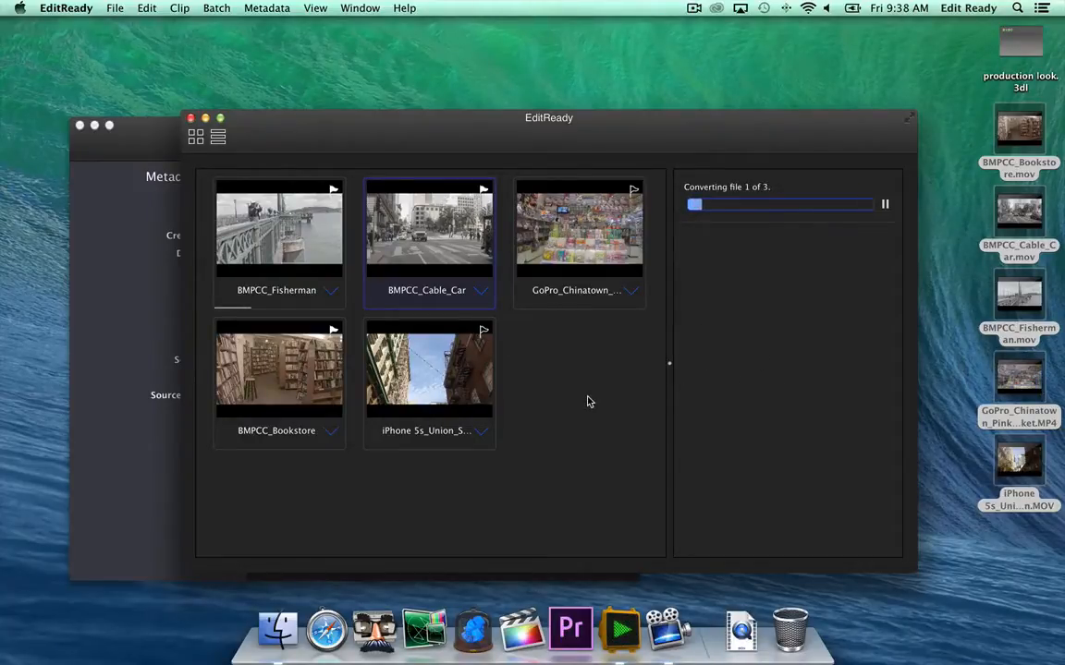
Create a new batch and set its preset to ProRes 422
click(217, 11)
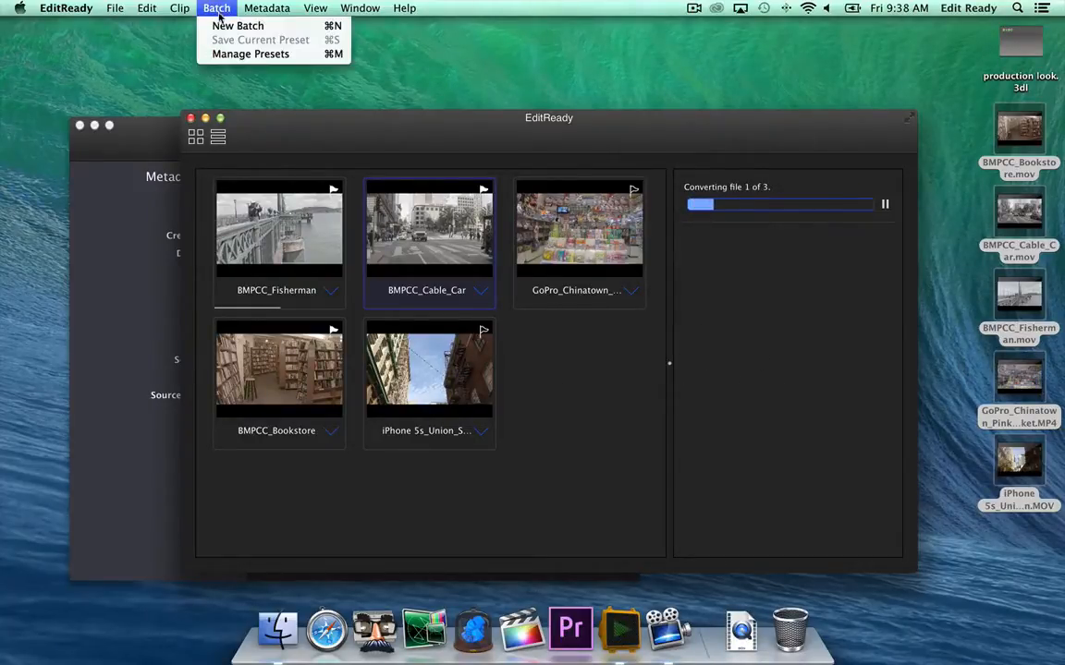
click(221, 26)
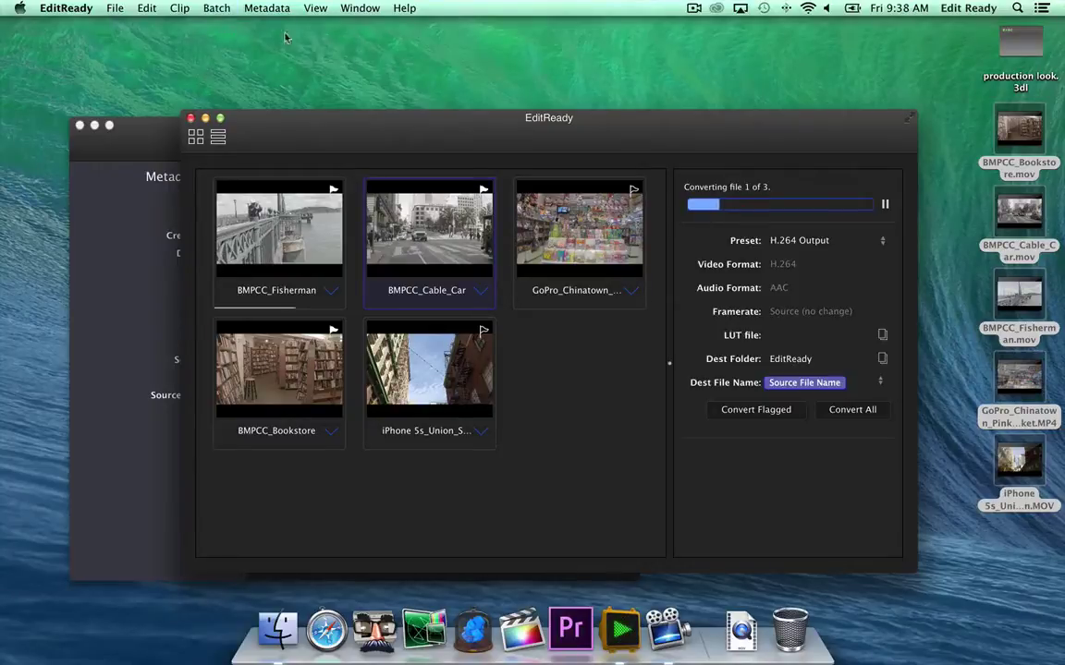
click(834, 242)
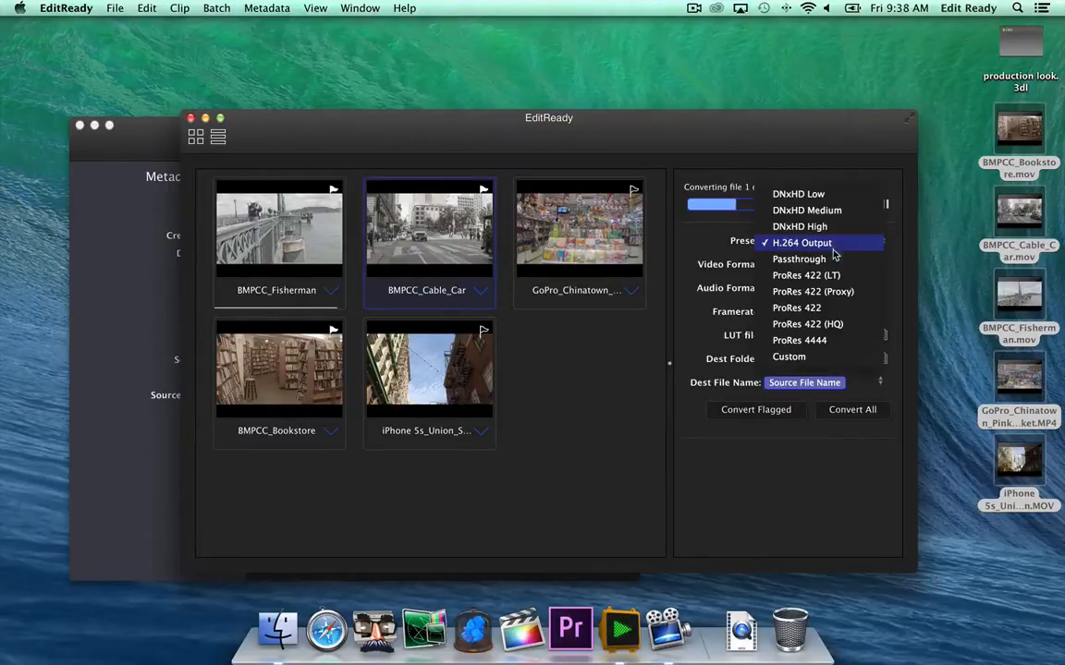
click(804, 308)
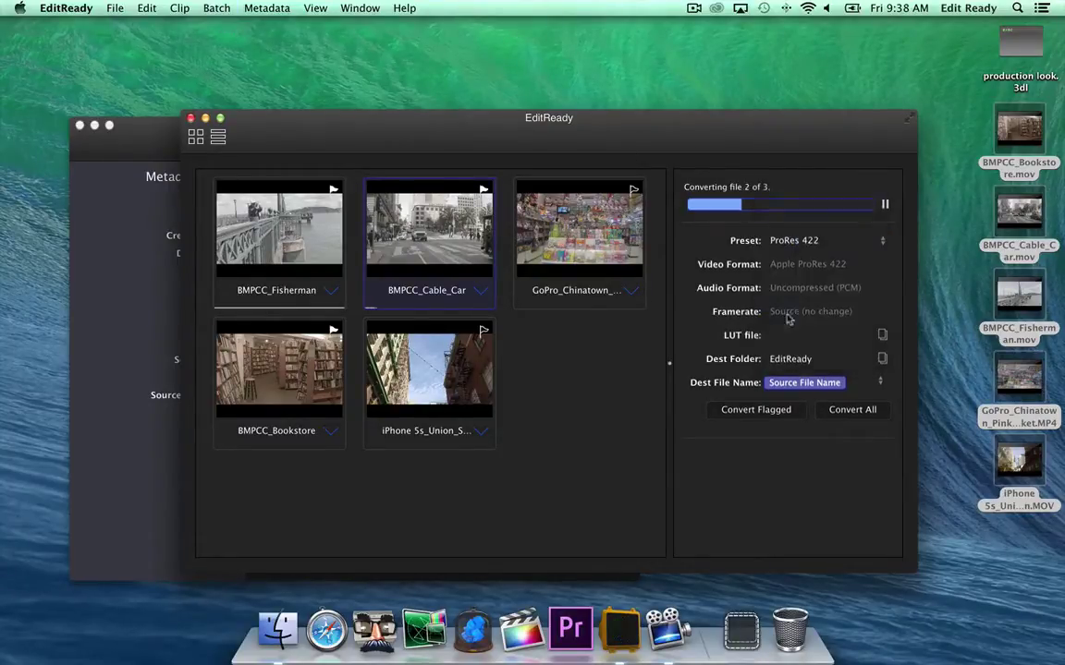
Name output files Reel-source file name and convert all five clips
click(128, 362)
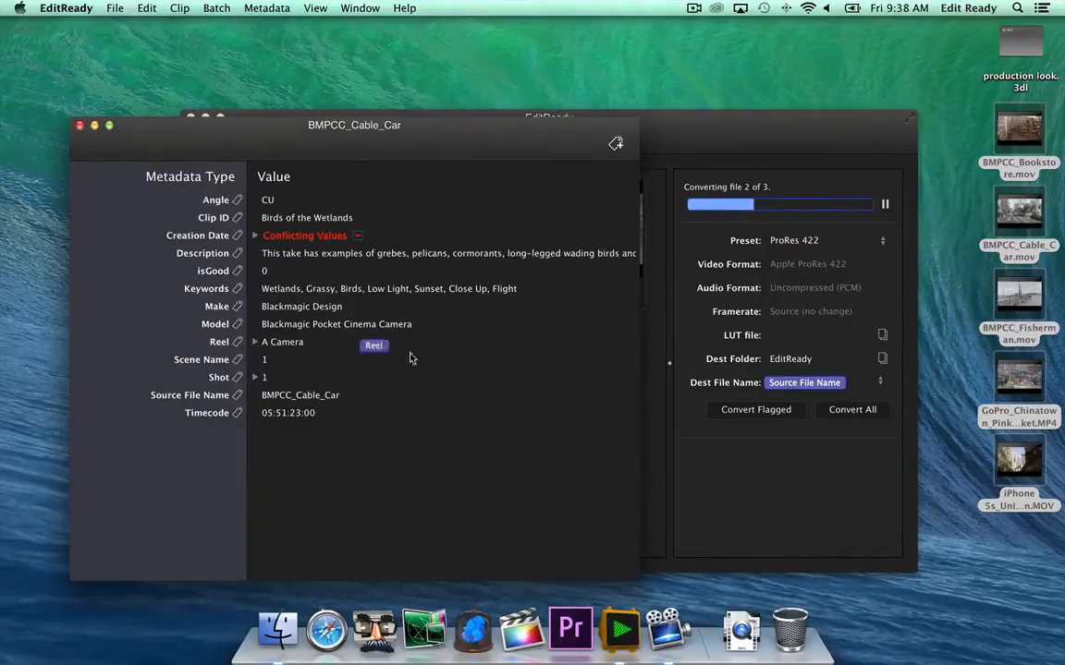
drag(411, 358, 707, 382)
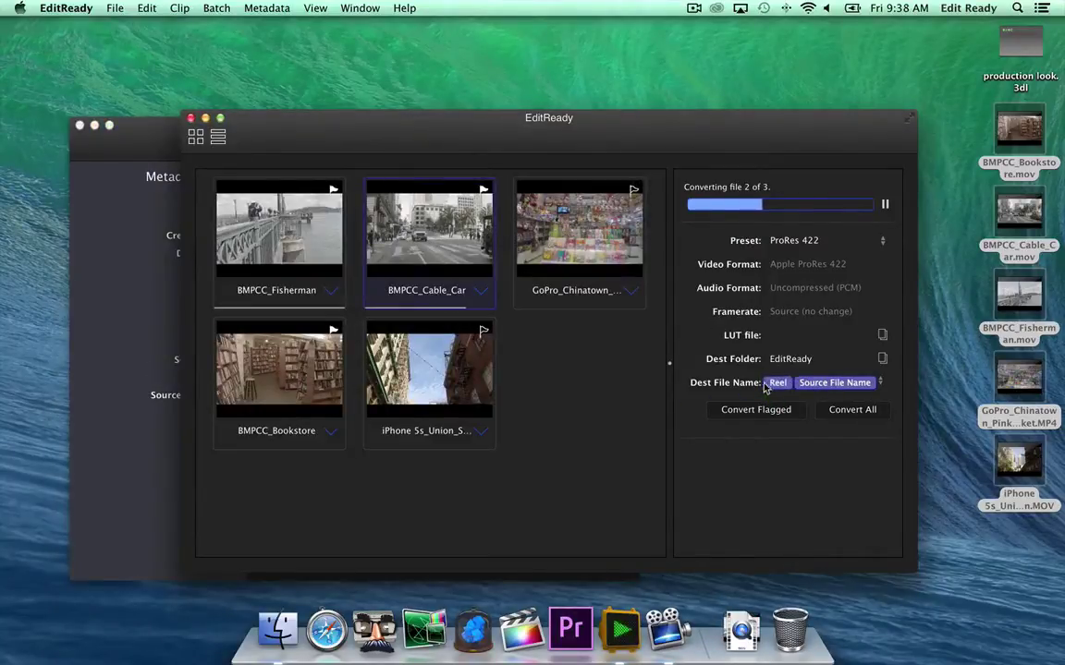
click(80, 126)
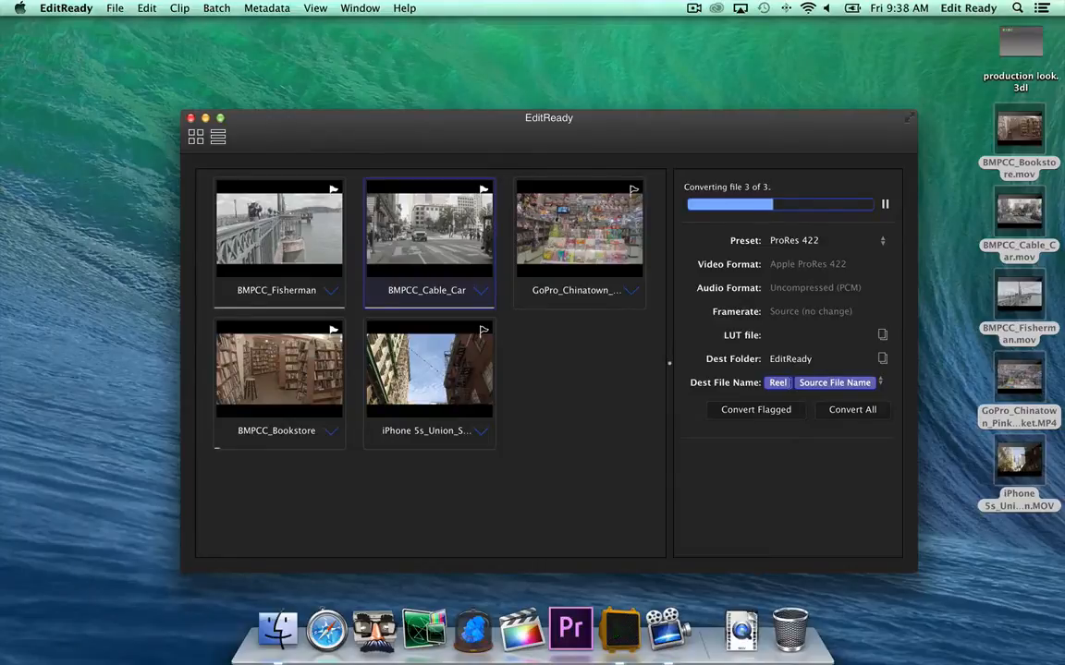
text(-)
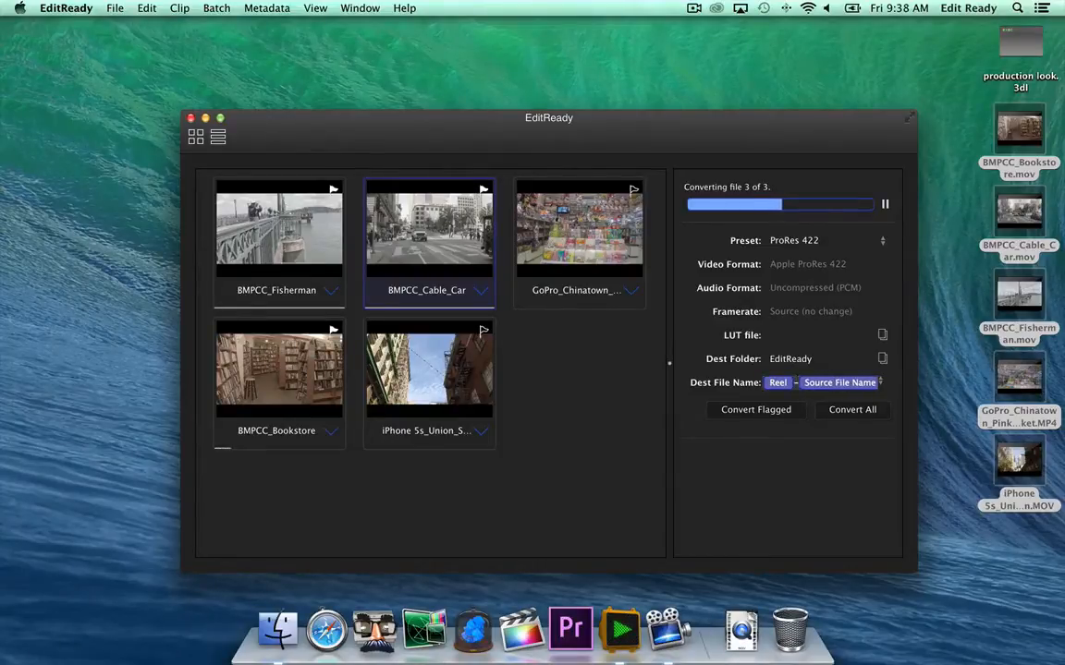
click(848, 410)
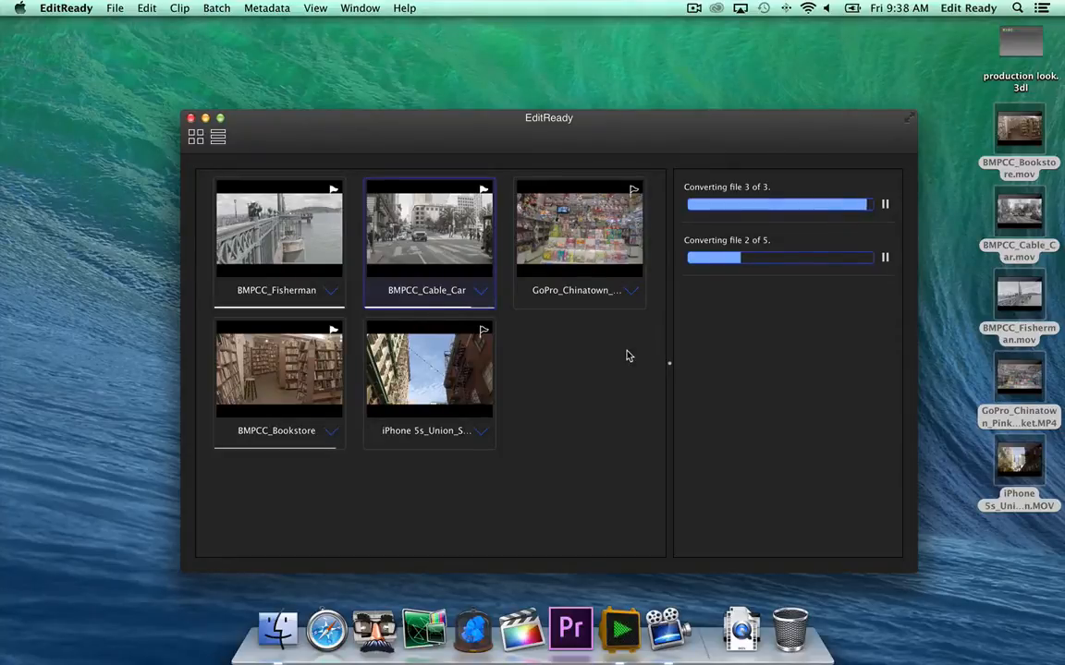
Show the converted files via the EditReady folder stack in the Dock
click(742, 628)
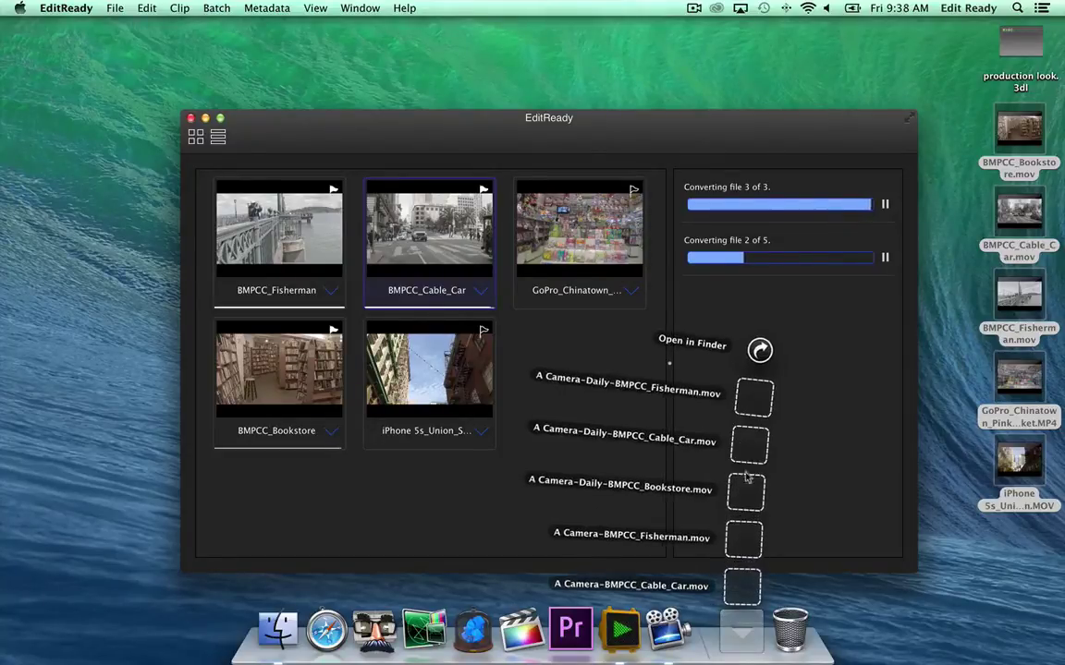
Review the converted .mov files in the Finder output folder, then close it
click(759, 350)
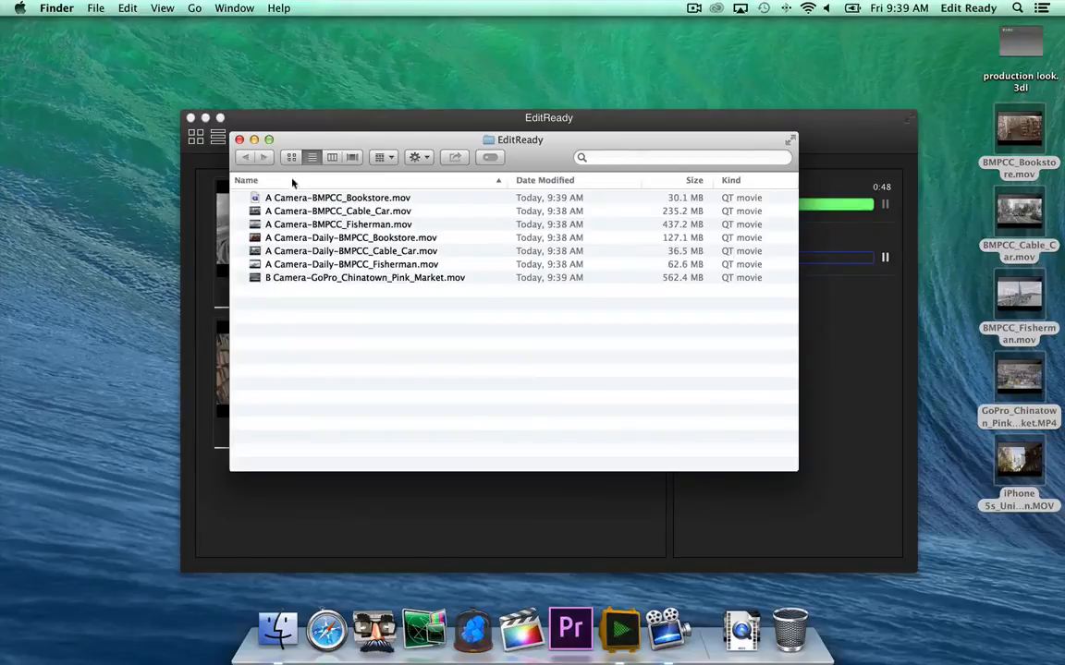
click(239, 141)
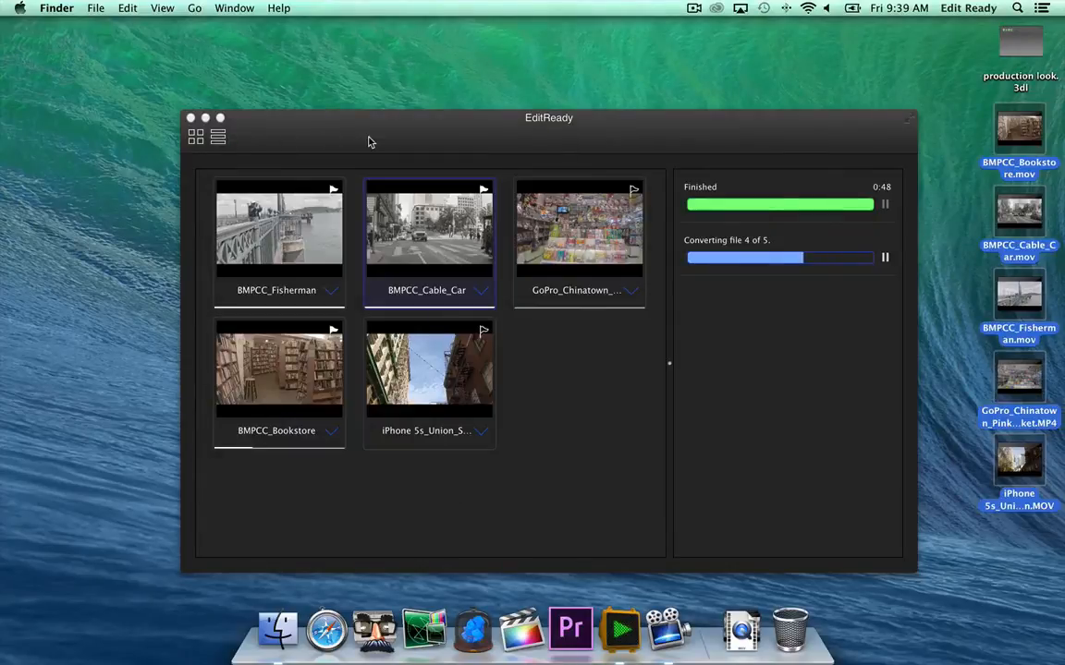